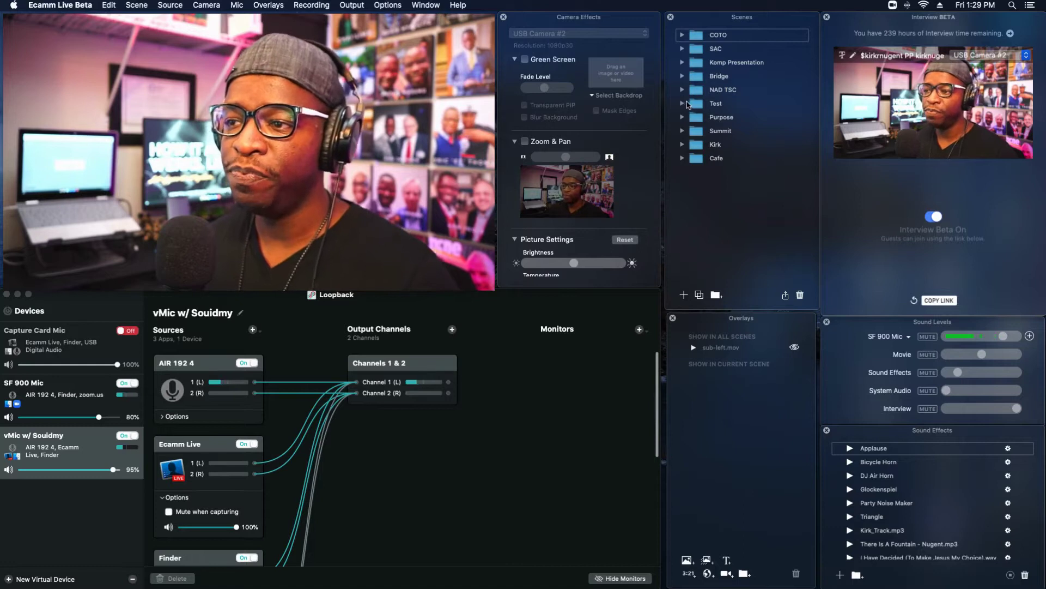
- Expand the Test scene folder, run its Single Overlay scene, and return to the Camera scene
click(683, 104)
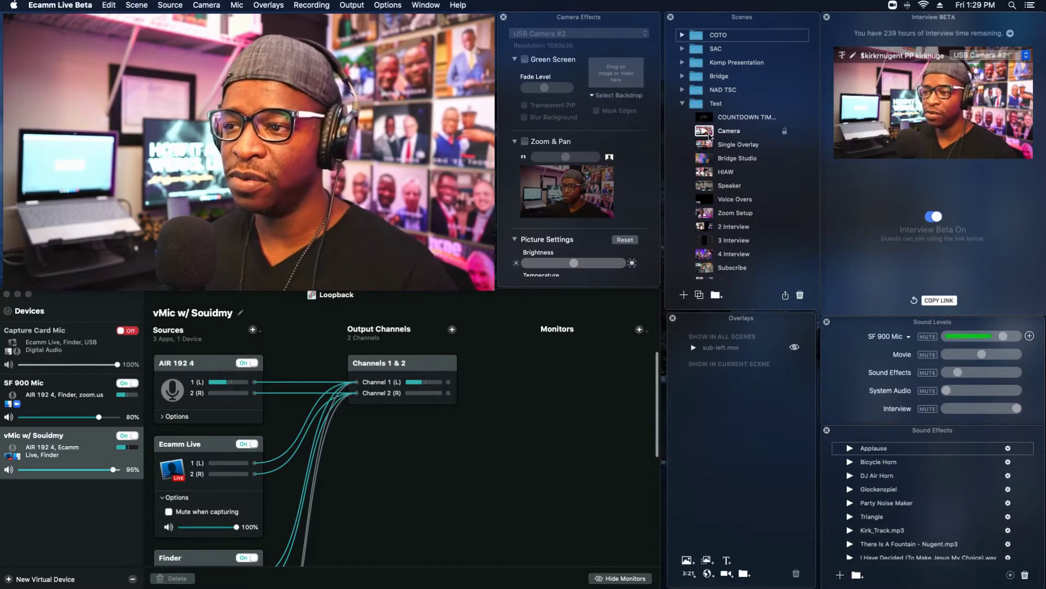
mouse_move(707, 132)
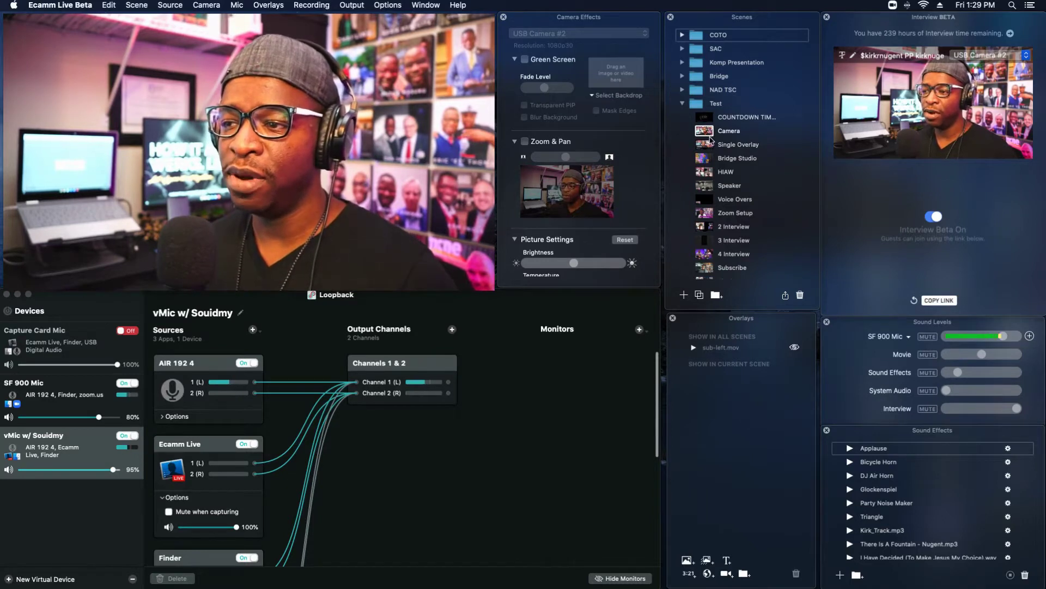
click(706, 147)
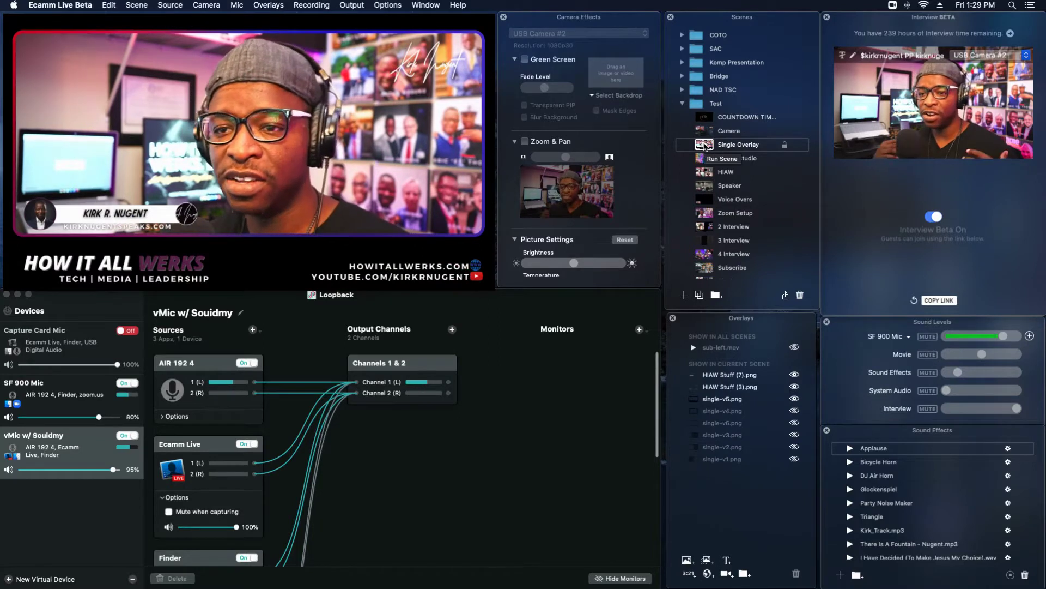
click(704, 132)
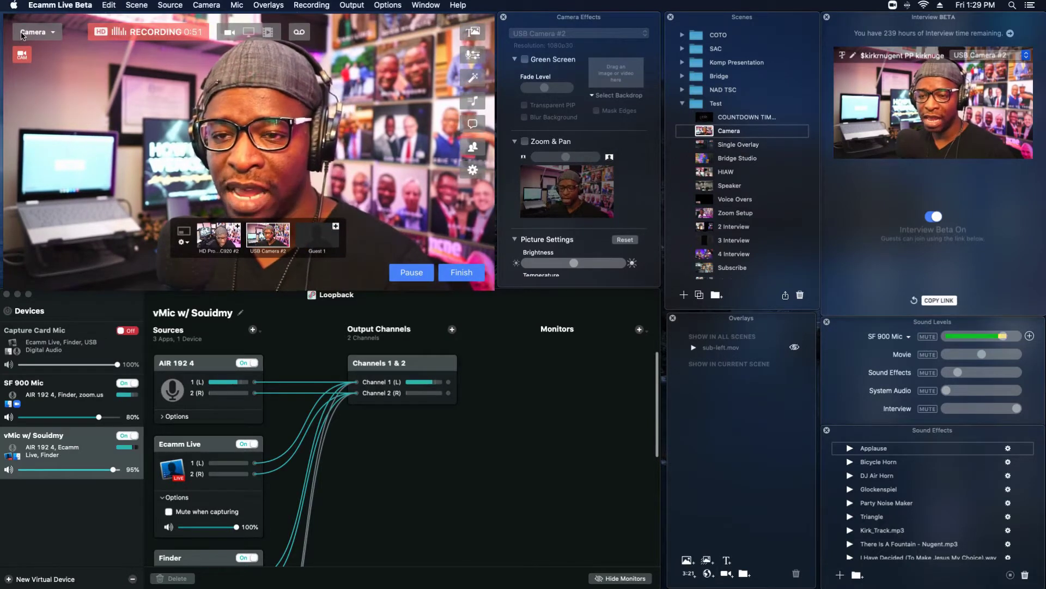
- Review the scene folders available from the main window and the cameras included in the switcher
click(52, 33)
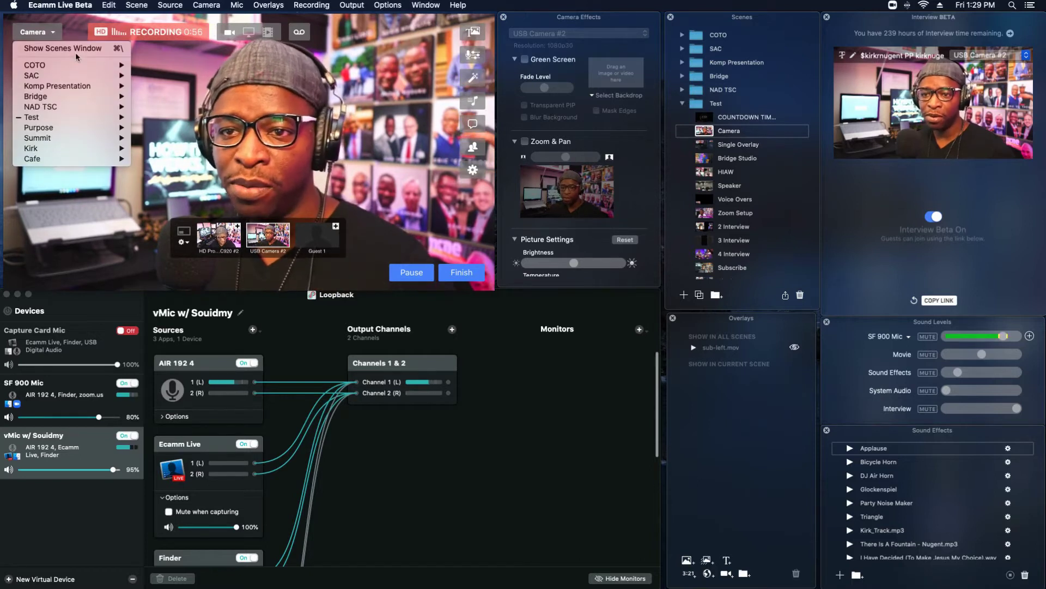
click(201, 91)
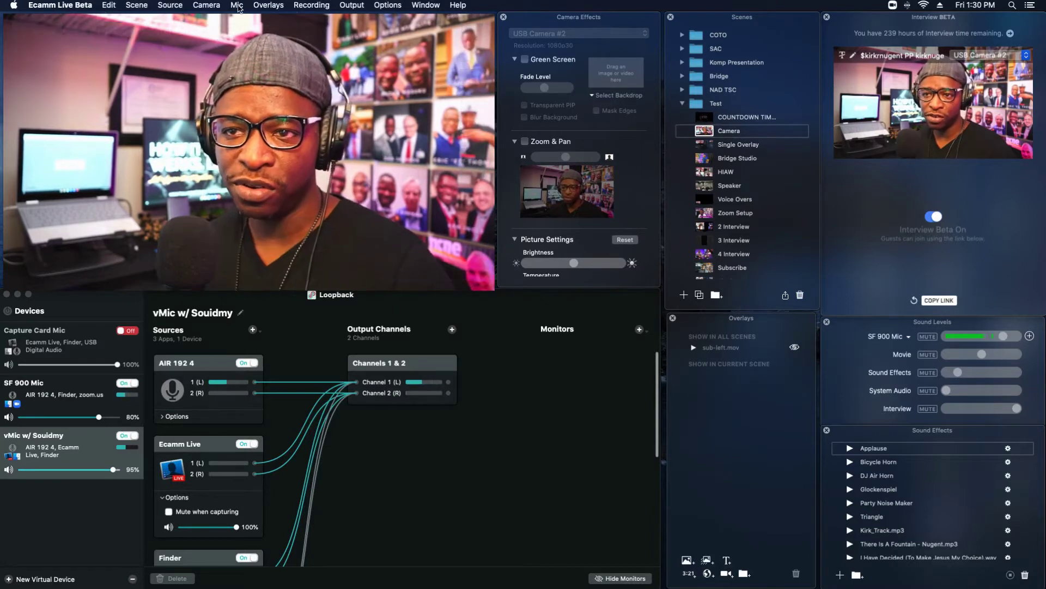
click(205, 5)
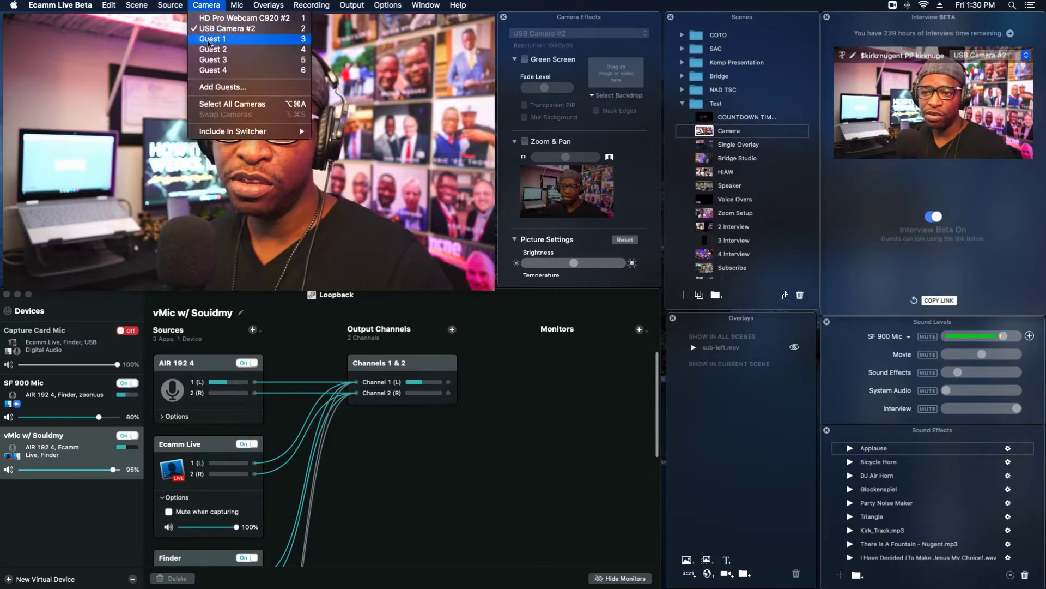
mouse_move(258, 135)
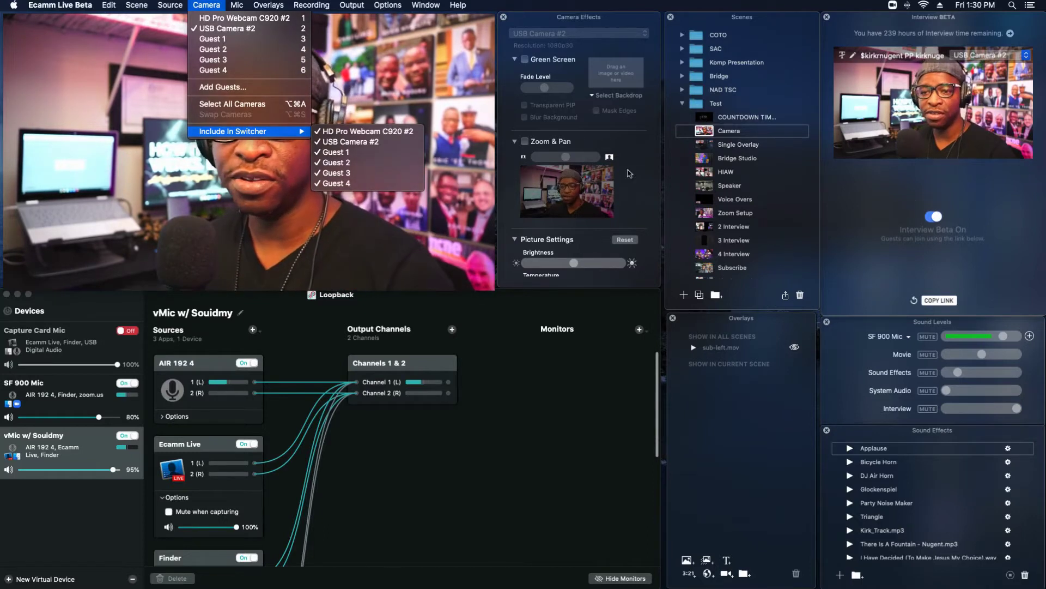
key(Escape)
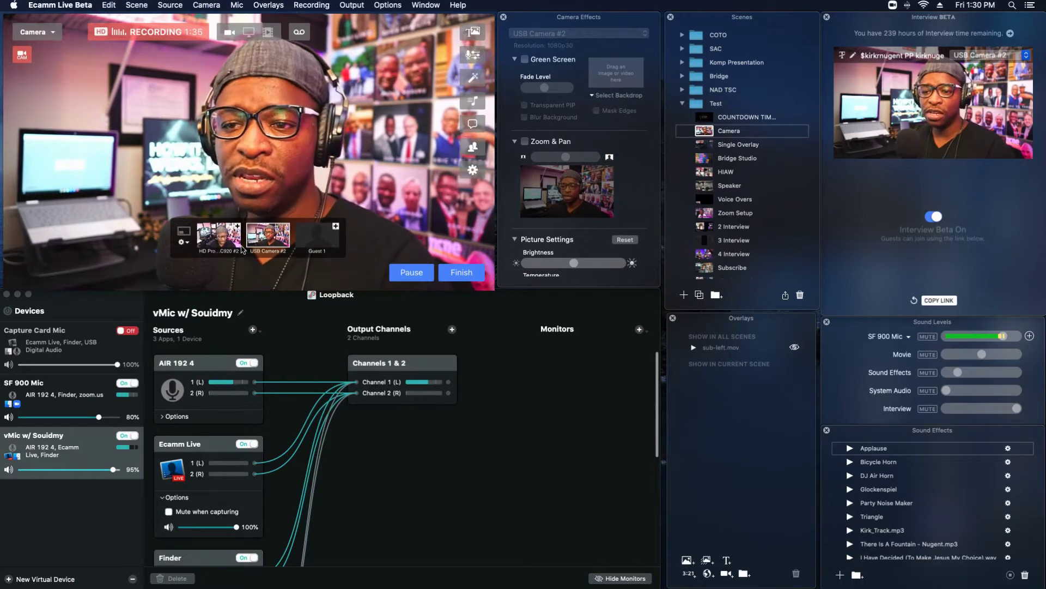
- Switch the live camera to HD Pro Webcam C920 #2 and Guest 1, returning to USB Camera #2 after each
click(221, 240)
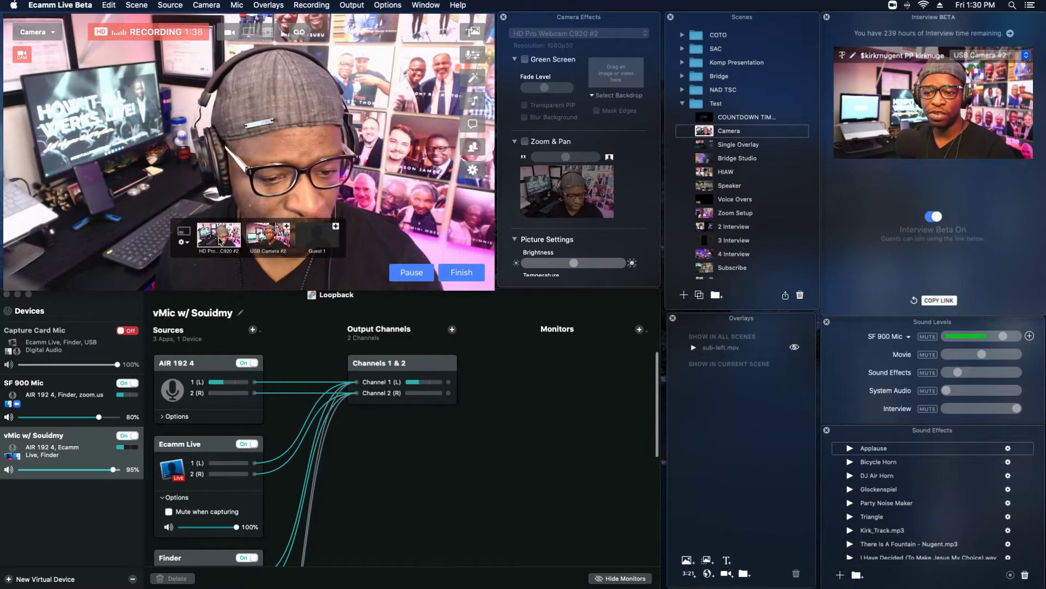
click(263, 240)
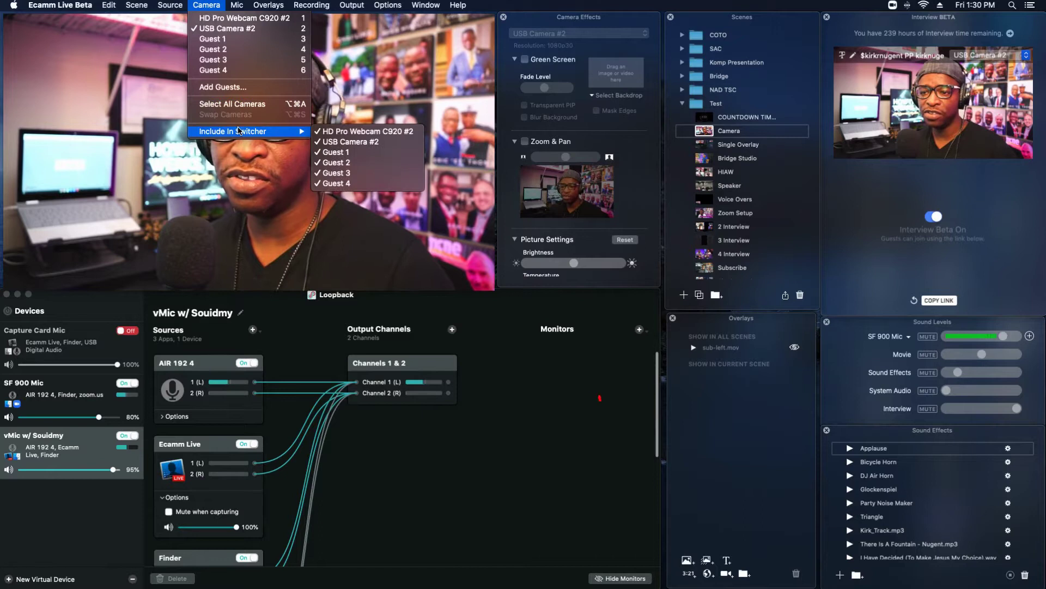
key(Escape)
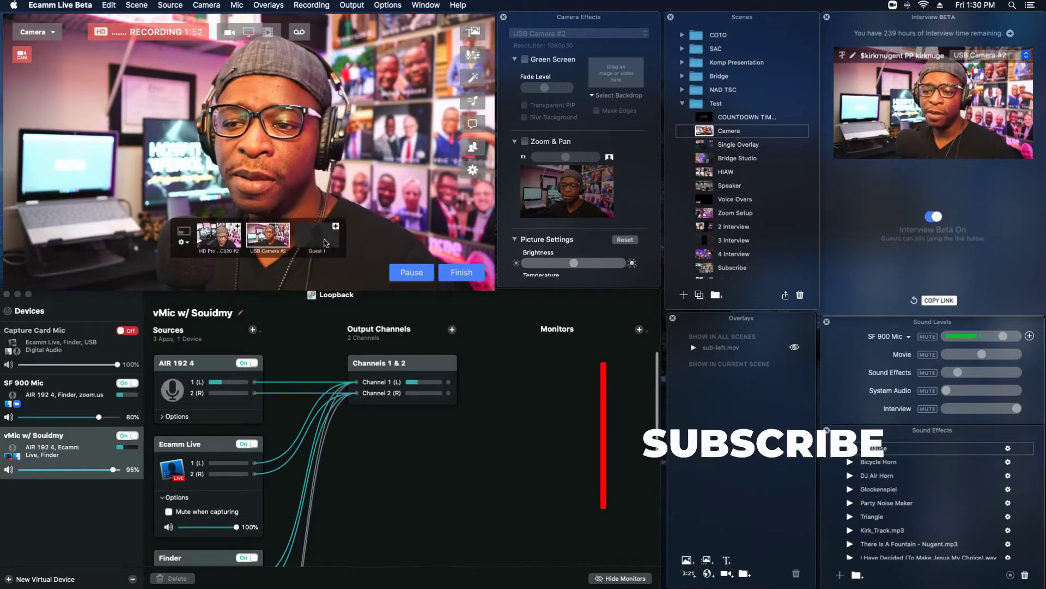
click(322, 238)
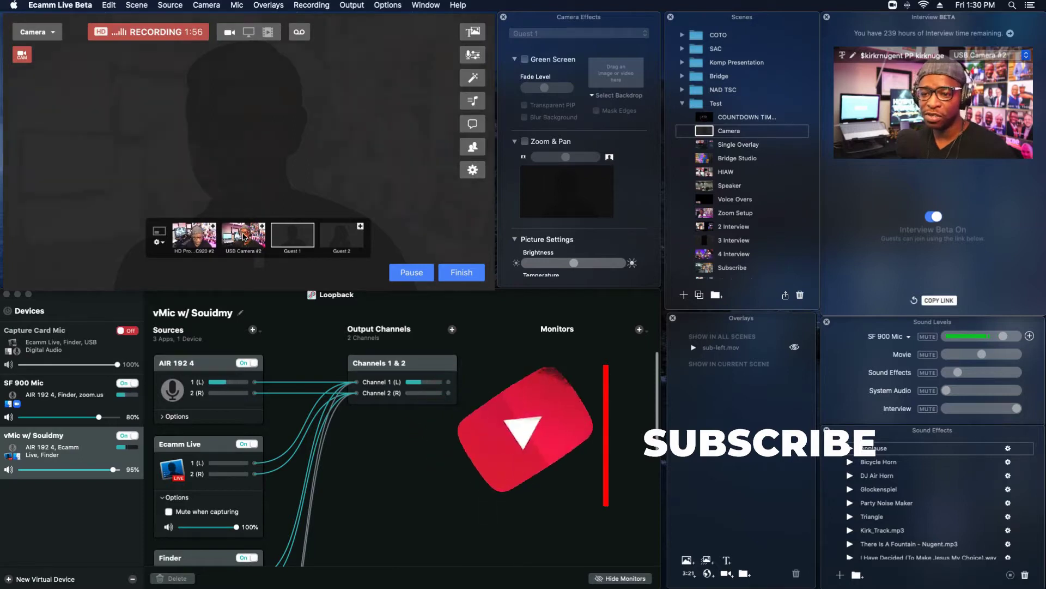
key(super+2)
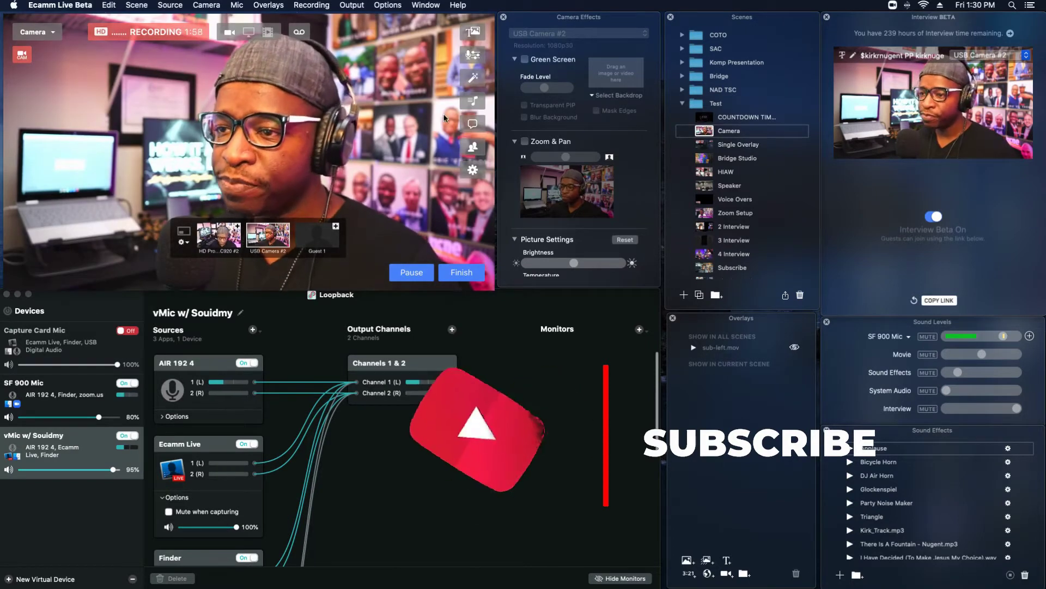
- Show the sub-left.mov overlay over the camera, hide it, and show it again to replay its animation
mouse_move(368, 75)
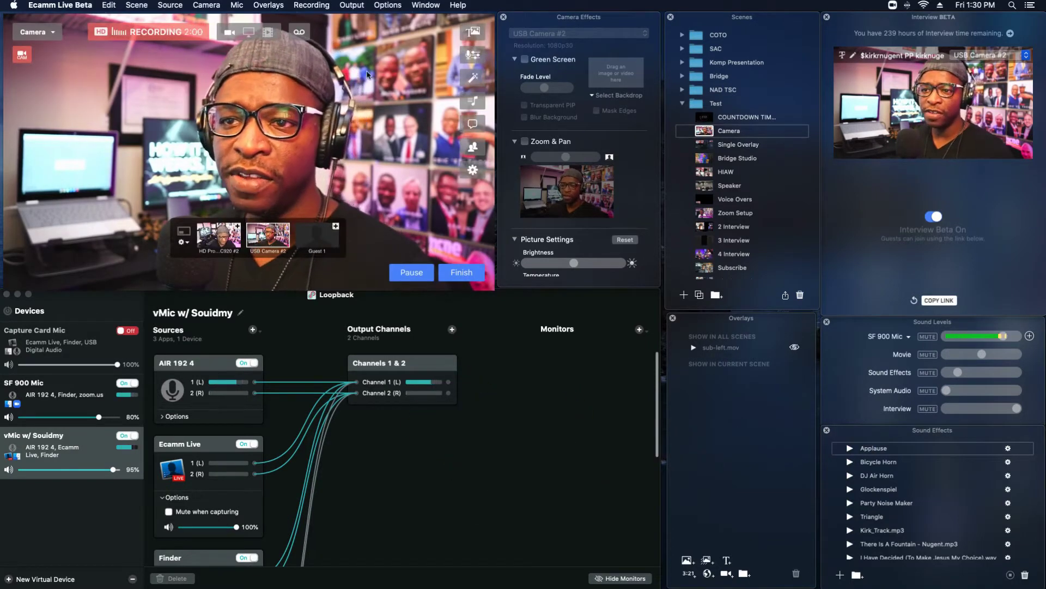
click(473, 33)
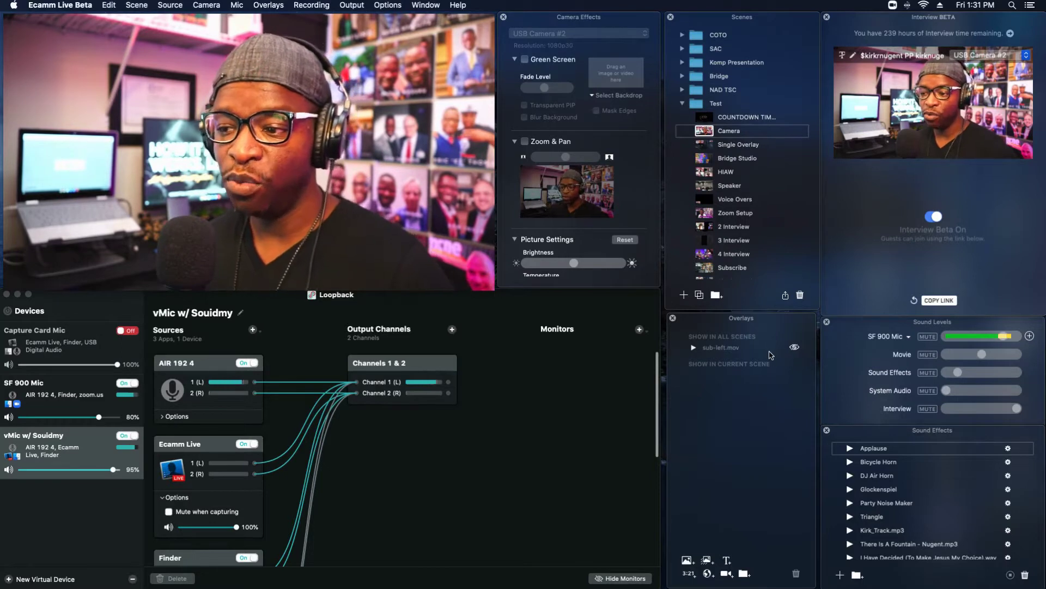
click(795, 349)
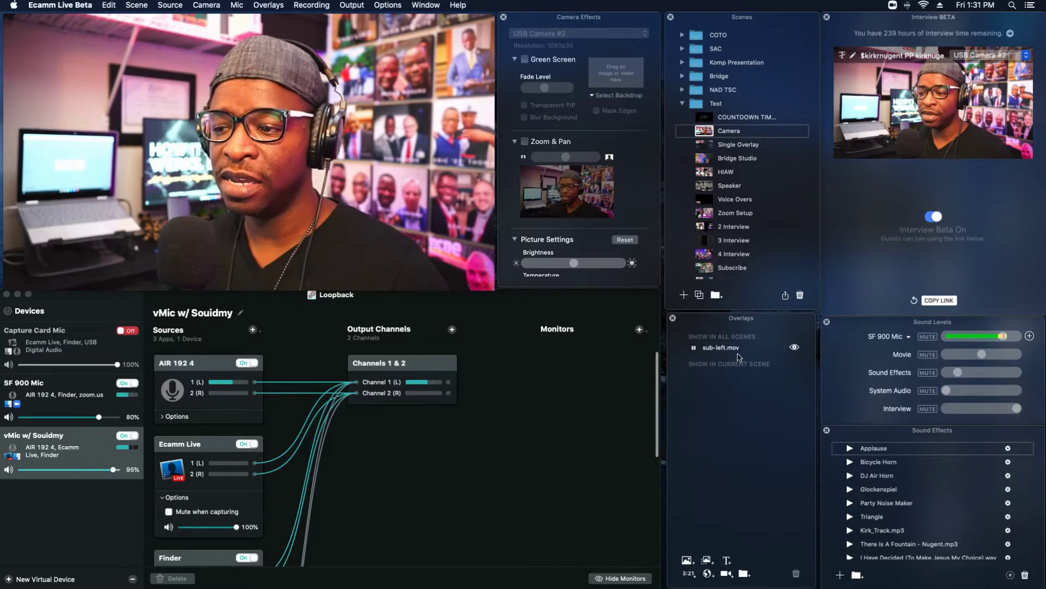
mouse_move(354, 227)
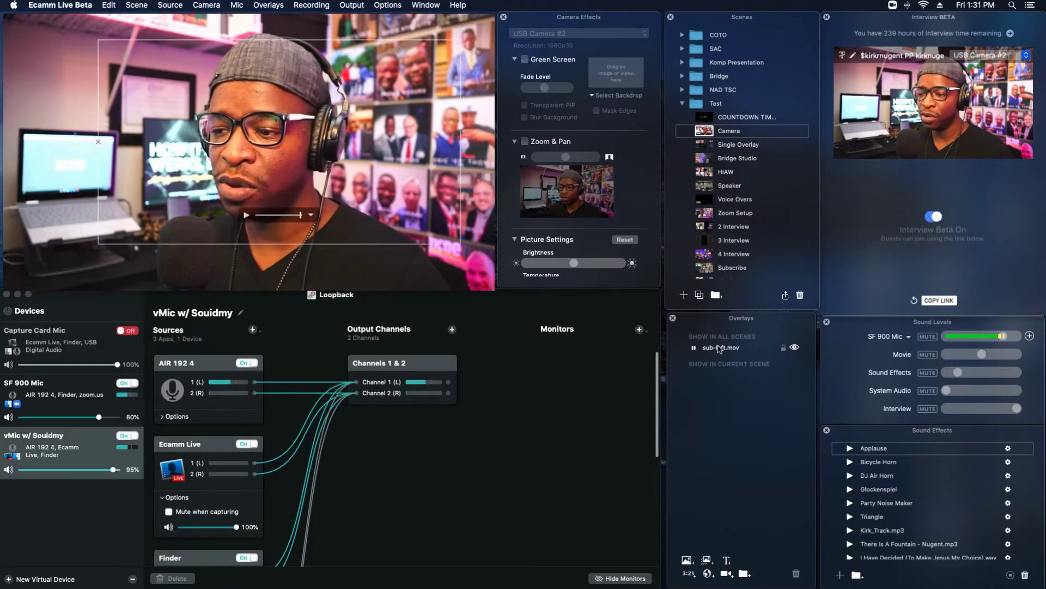
click(794, 347)
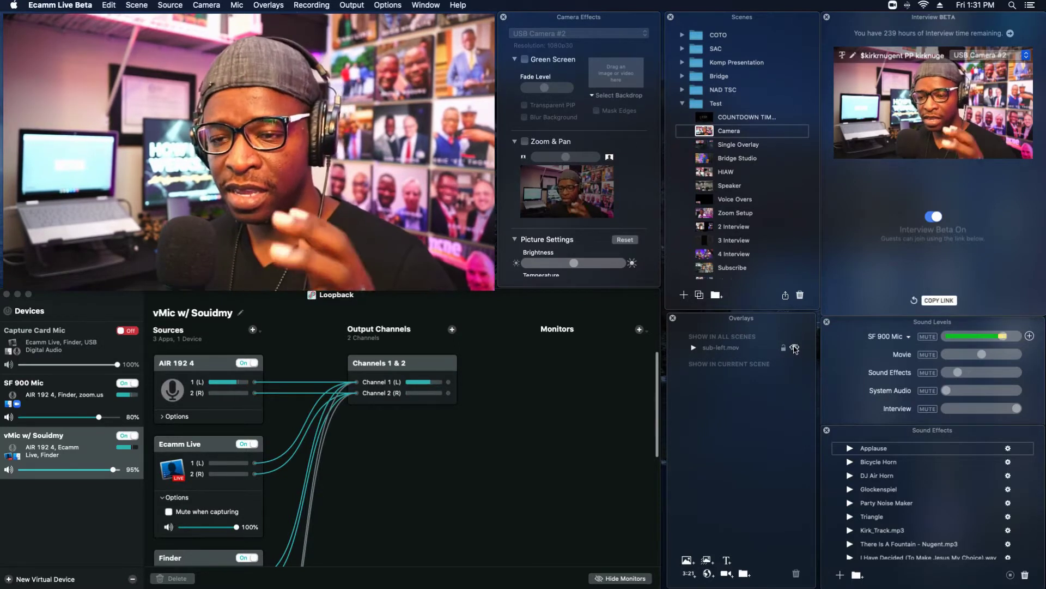
click(795, 347)
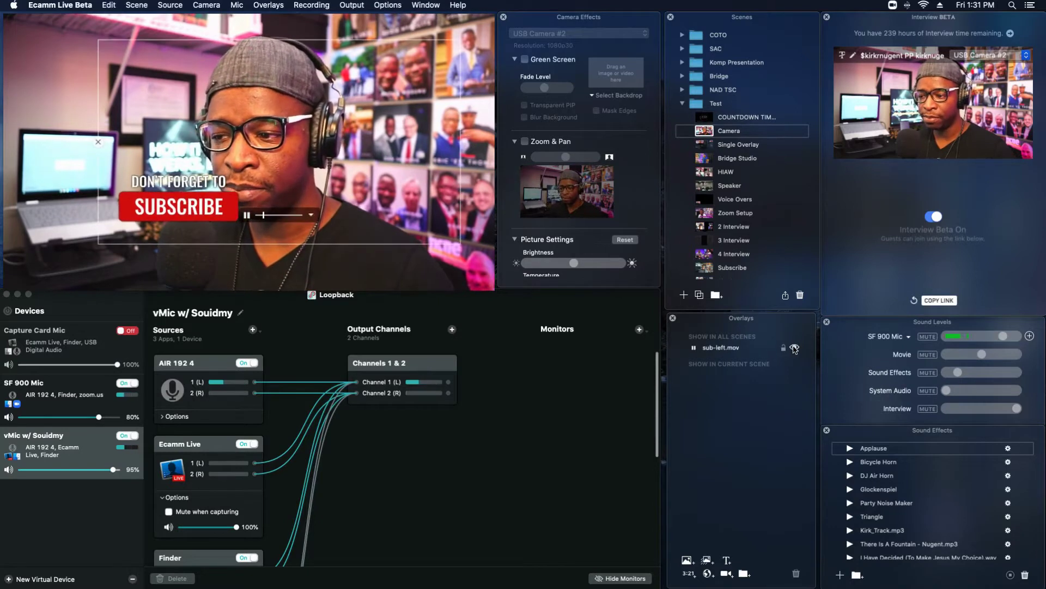
- Move the camera switcher clear of the sub-left.mov playback controls and set that overlay to Hide when finished
mouse_move(277, 260)
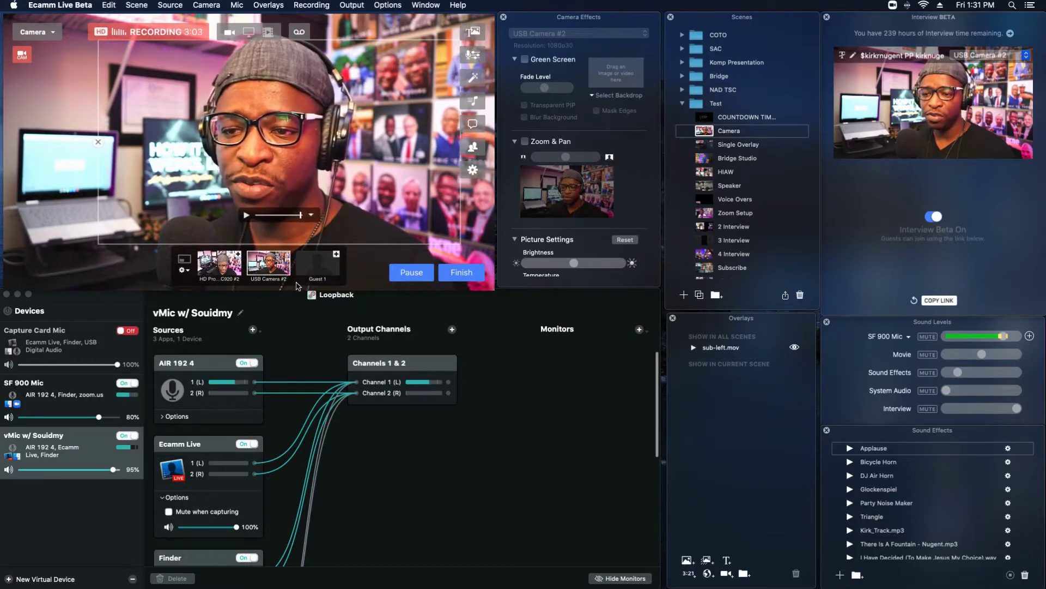
drag(299, 286, 291, 204)
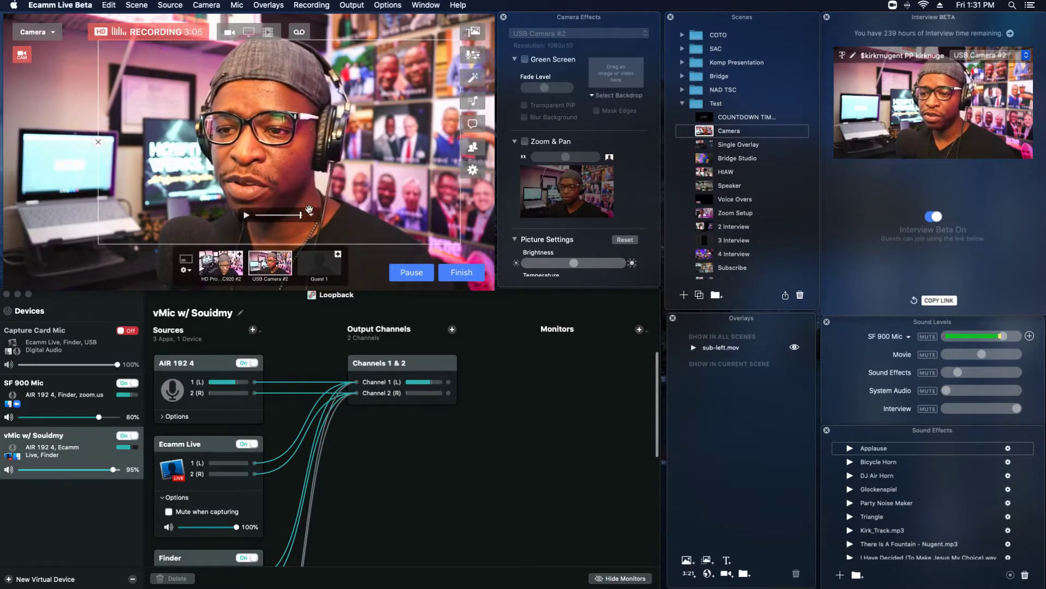
click(310, 216)
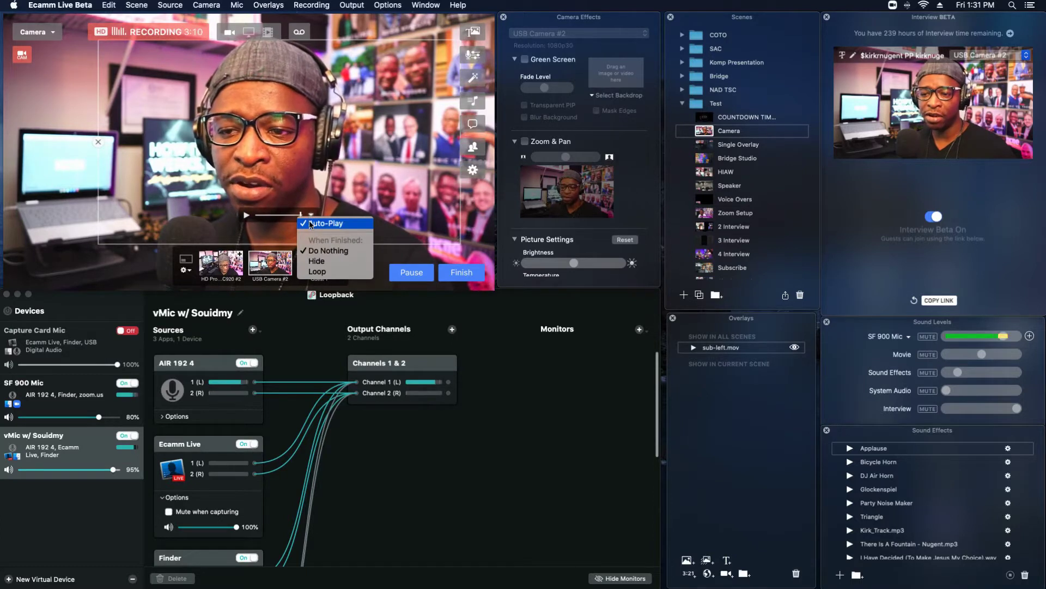
click(320, 262)
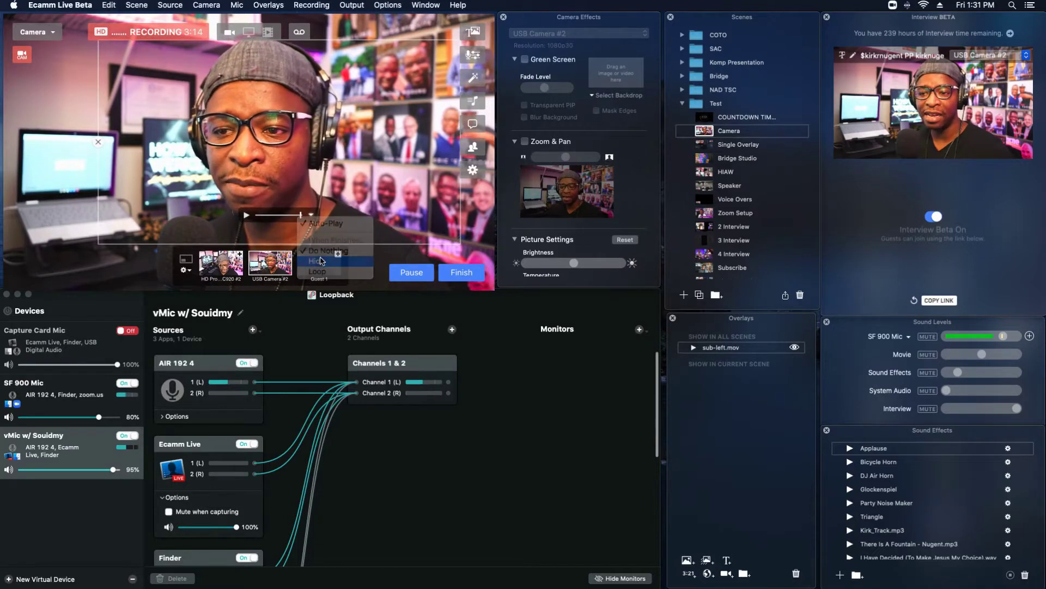
click(794, 347)
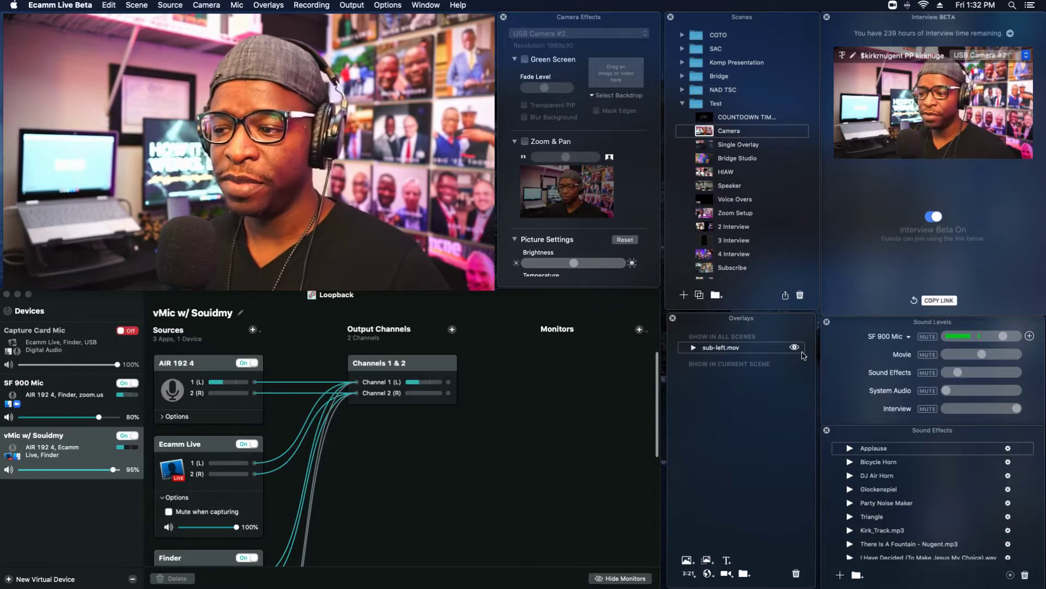
- Set the sub-left.mov overlay to Loop when finished, and hide and show it to restart playback
mouse_move(328, 240)
click(310, 215)
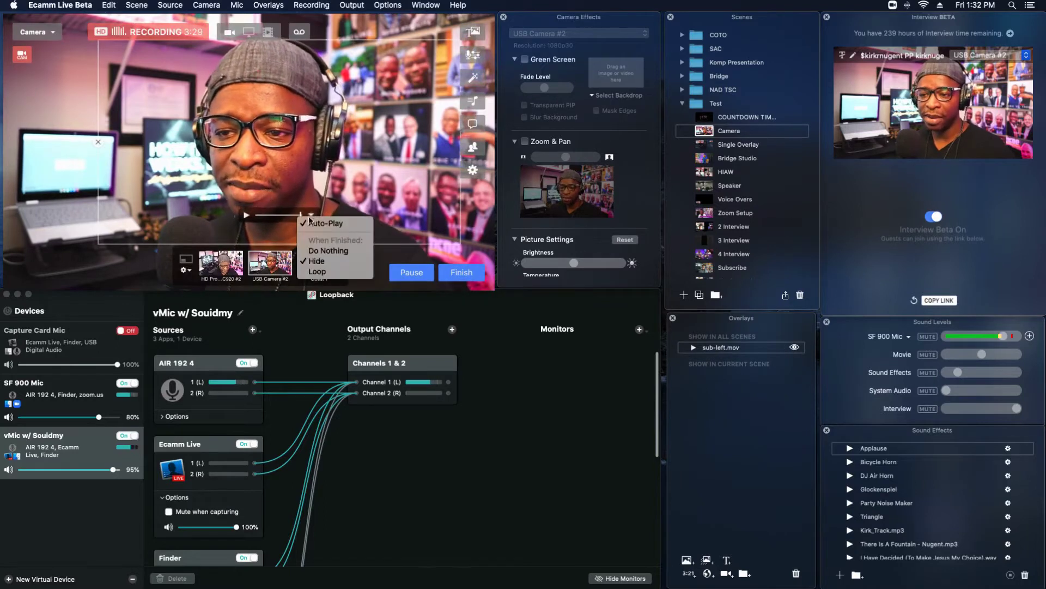
click(317, 271)
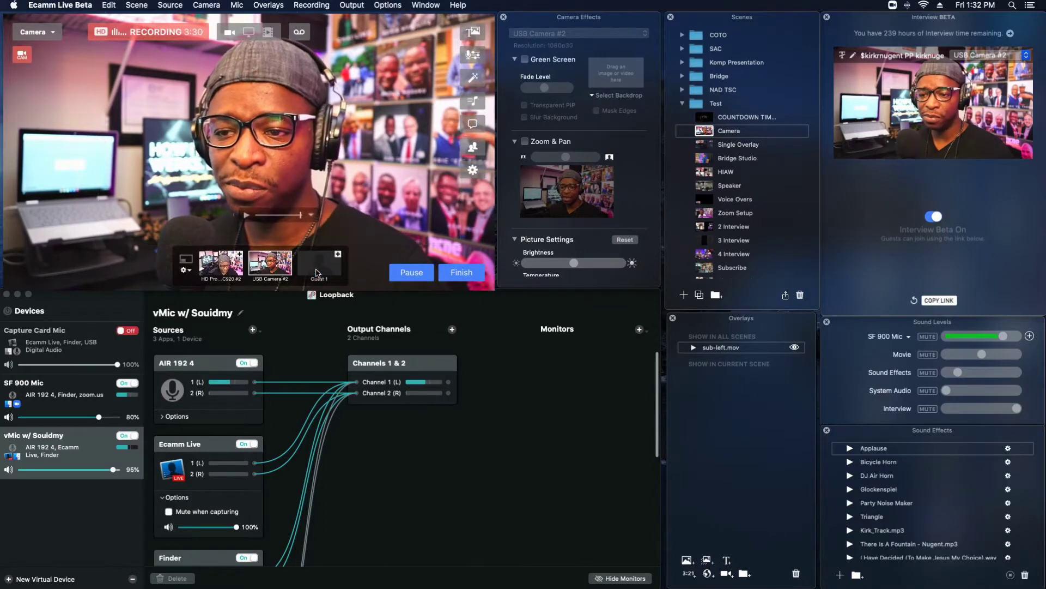
click(796, 348)
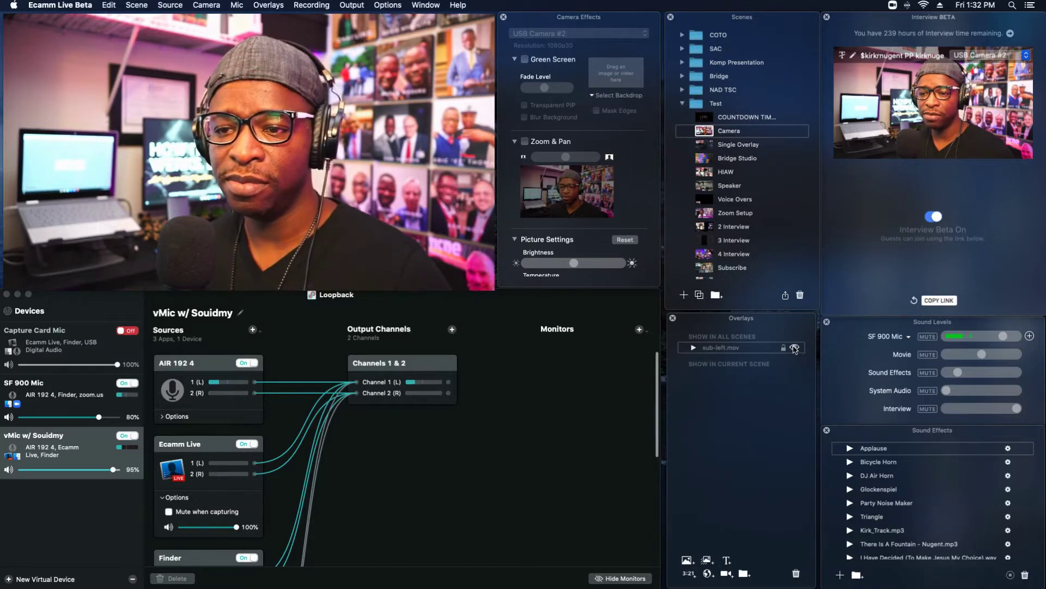
click(795, 348)
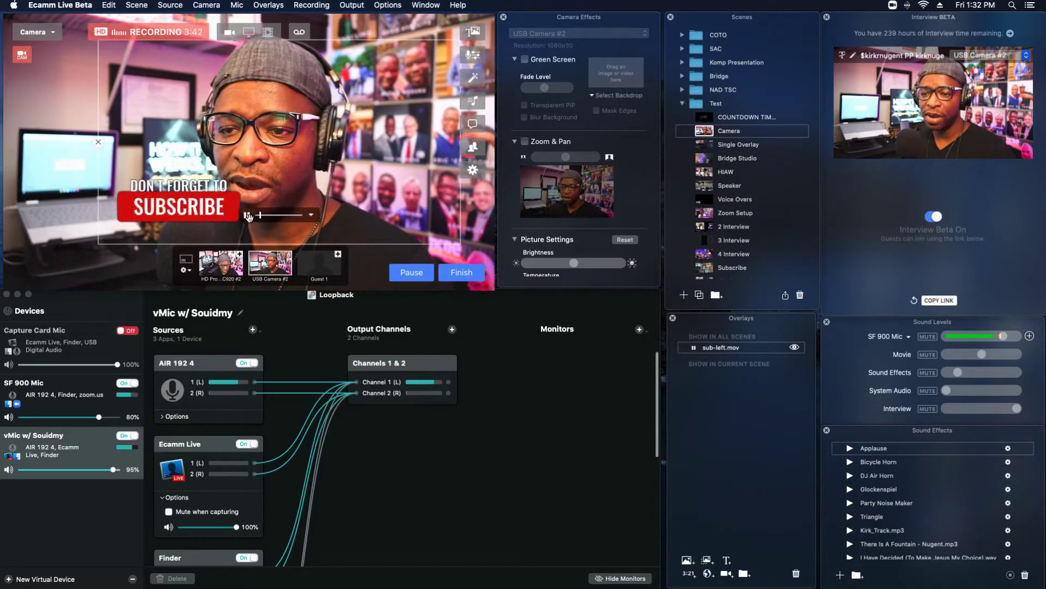
- Set the sub-left.mov overlay to Do Nothing when finished
click(310, 215)
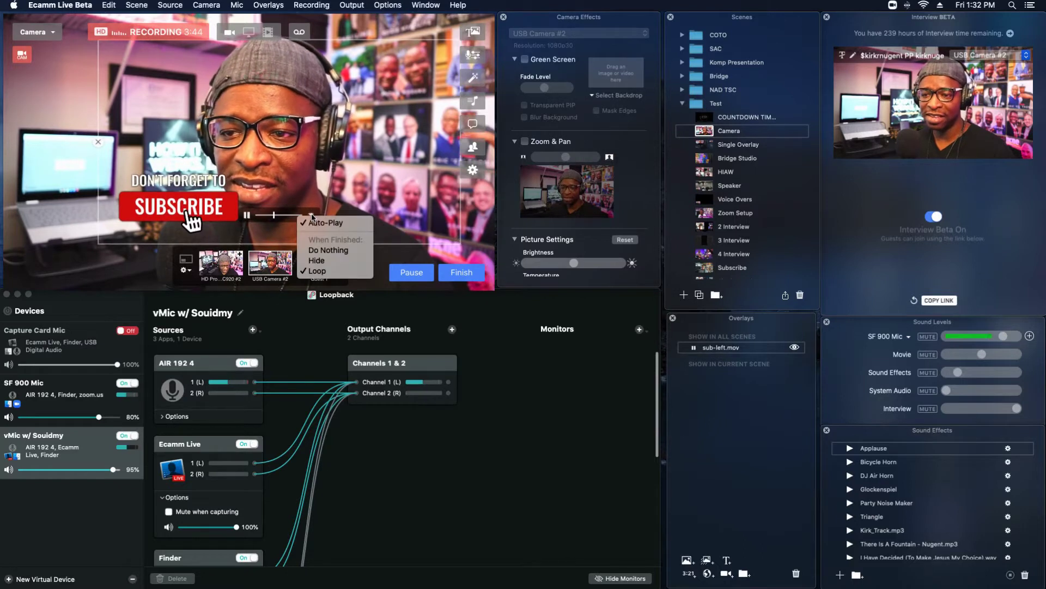
click(328, 249)
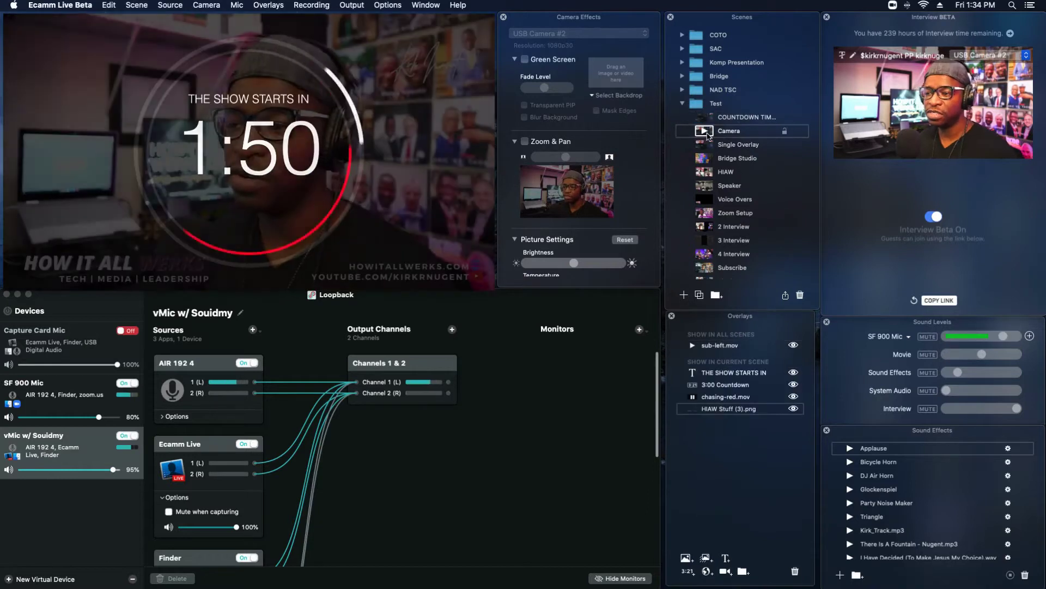
- Return from the countdown scene to the Camera scene and open the microphone source choices in the sound levels
click(729, 131)
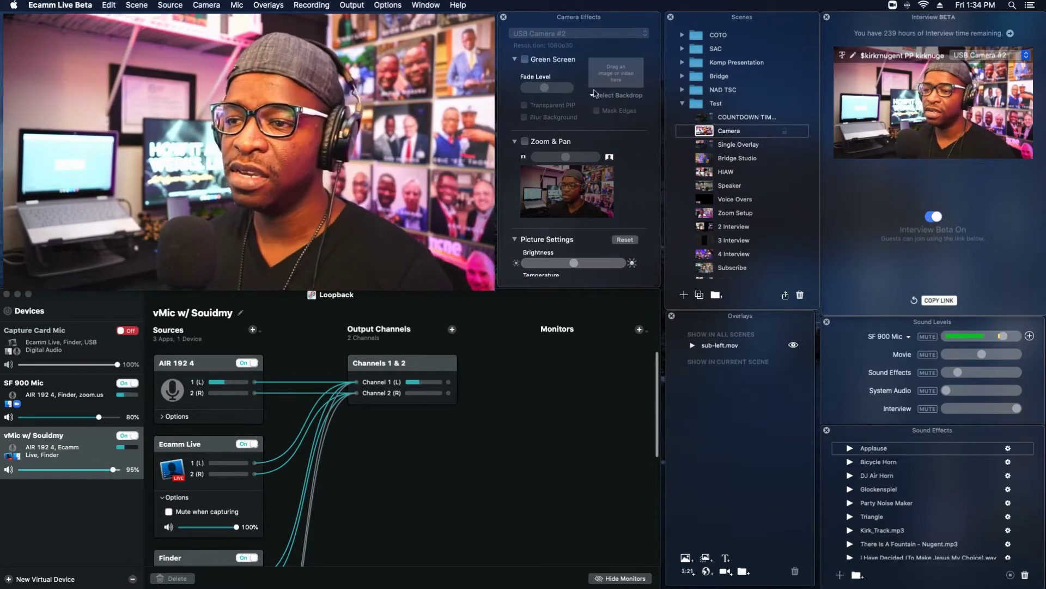
mouse_move(447, 65)
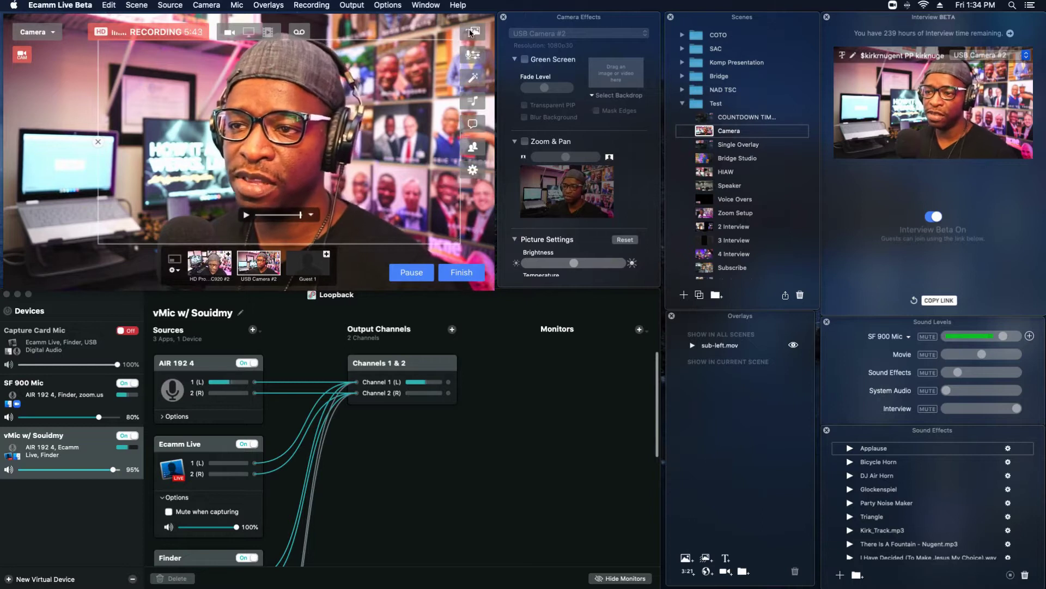
click(473, 56)
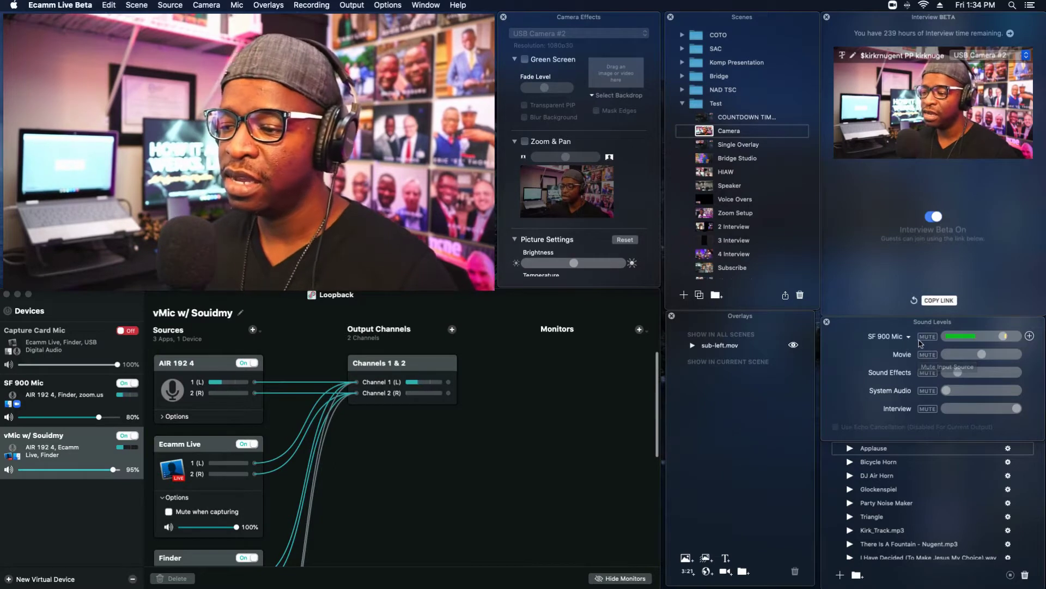
click(910, 338)
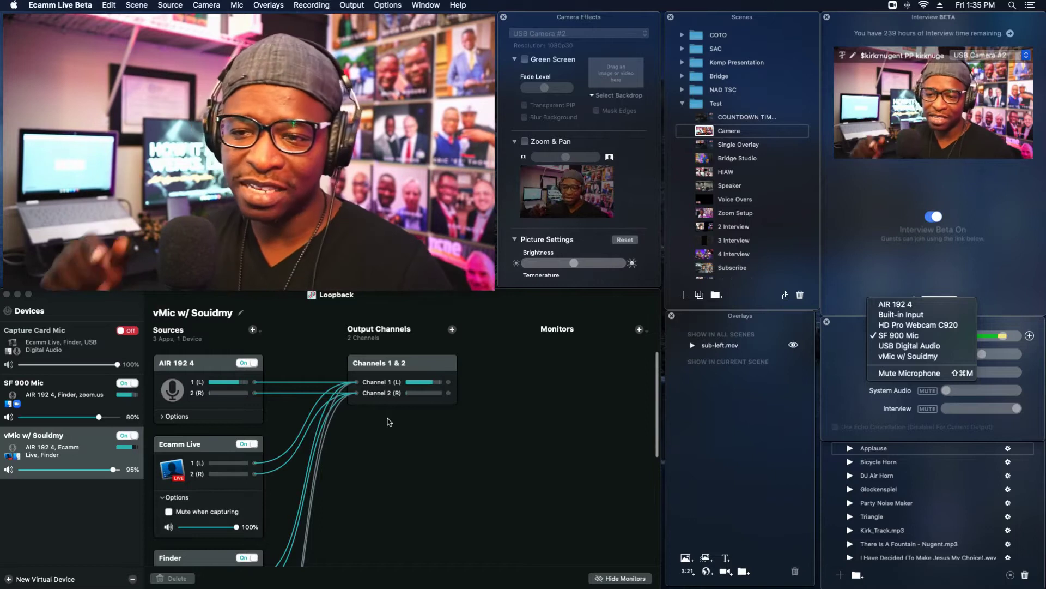
- Dismiss the microphone source choices, play the Triangle and Party Noise Maker sound effects, and raise the Sound Effects level
click(850, 284)
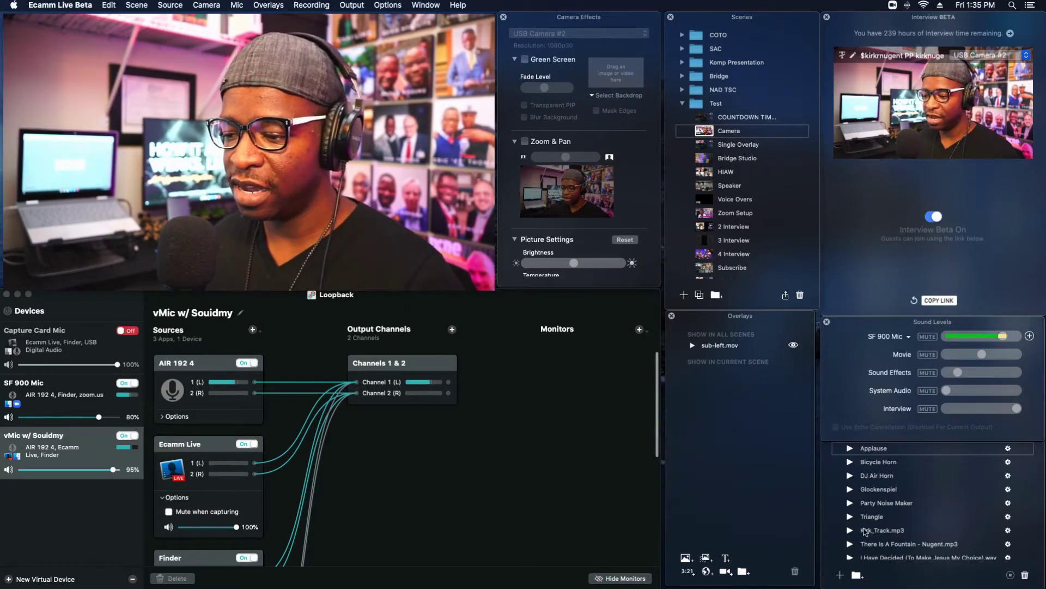
click(851, 516)
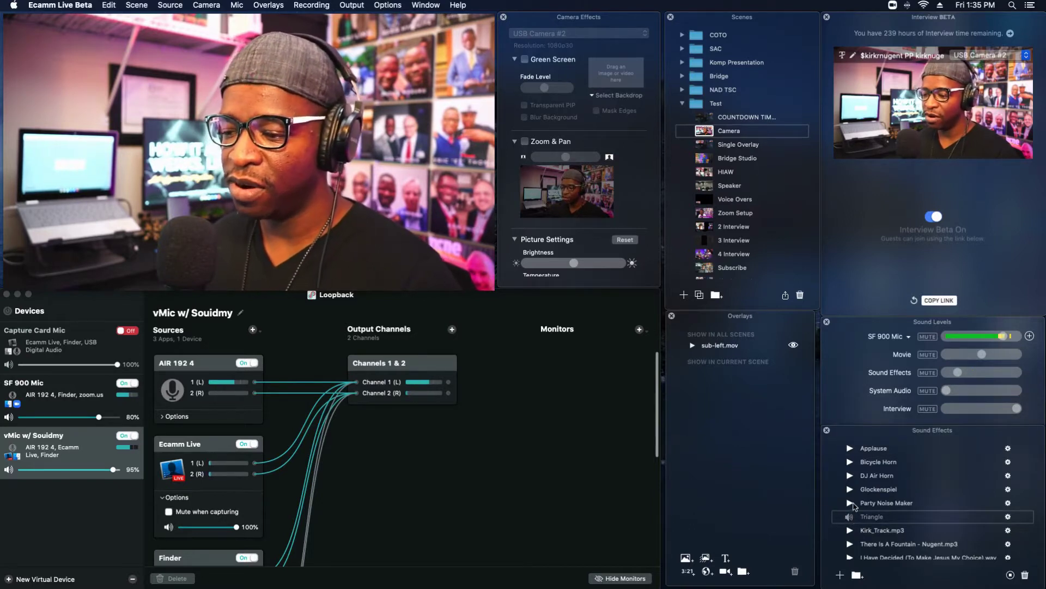
click(850, 503)
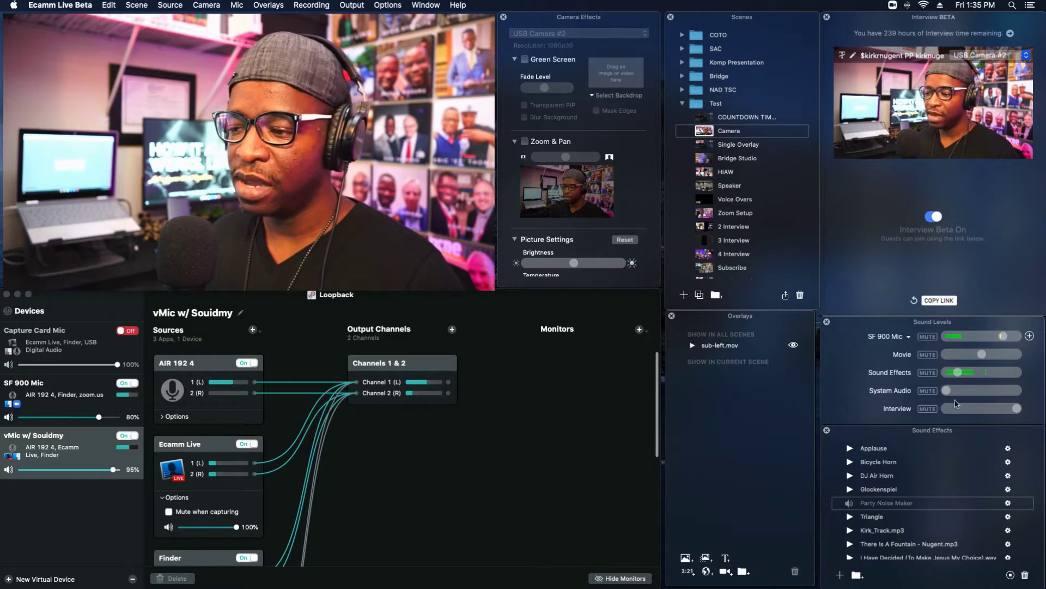
drag(960, 376, 973, 376)
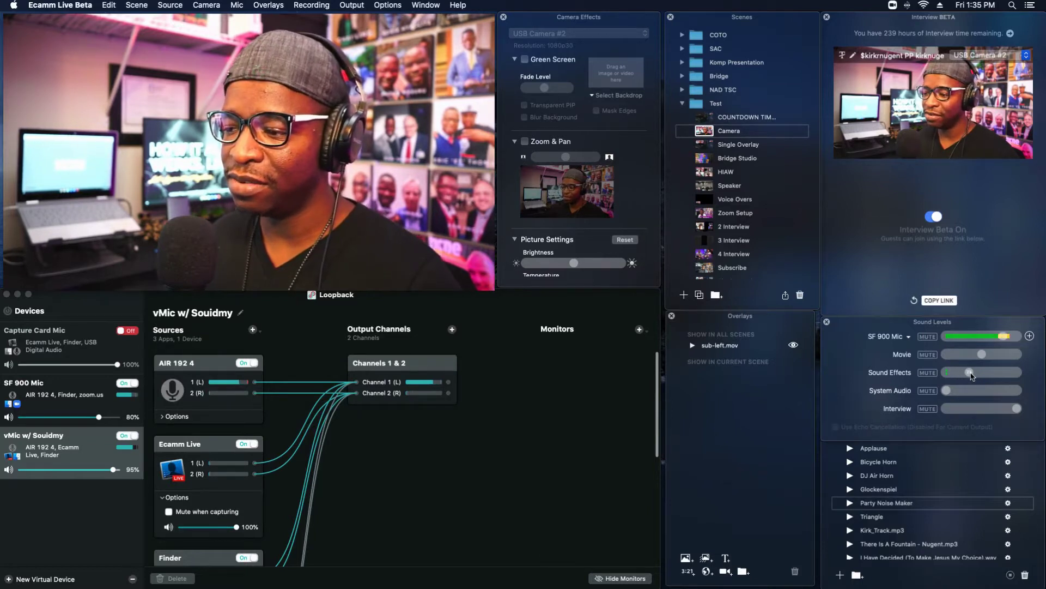
- Play the DJ Air Horn sound effect repeatedly while adjusting the Sound Effects level
click(851, 475)
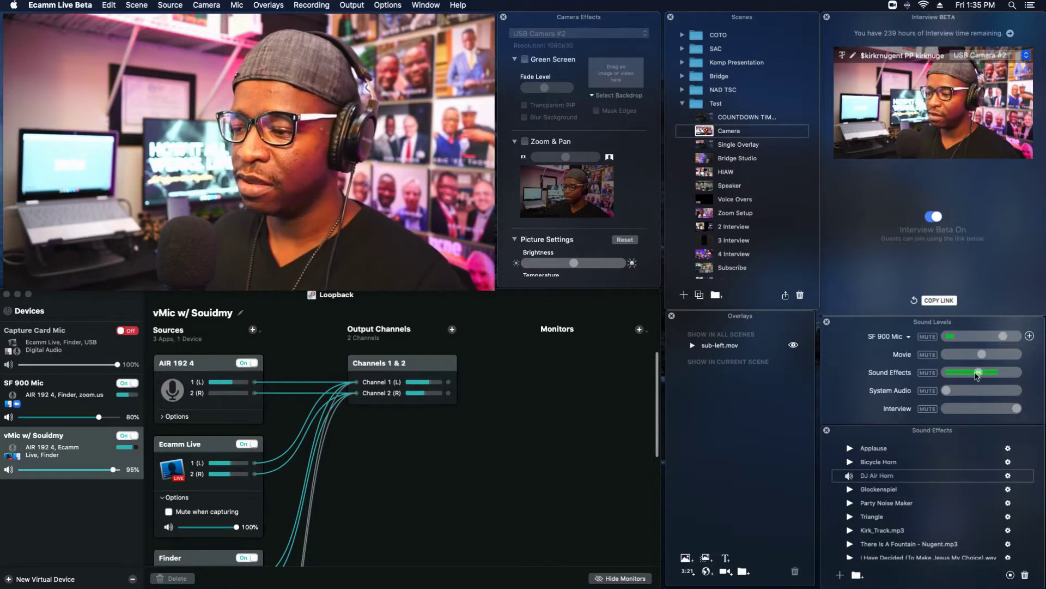
drag(979, 374, 955, 375)
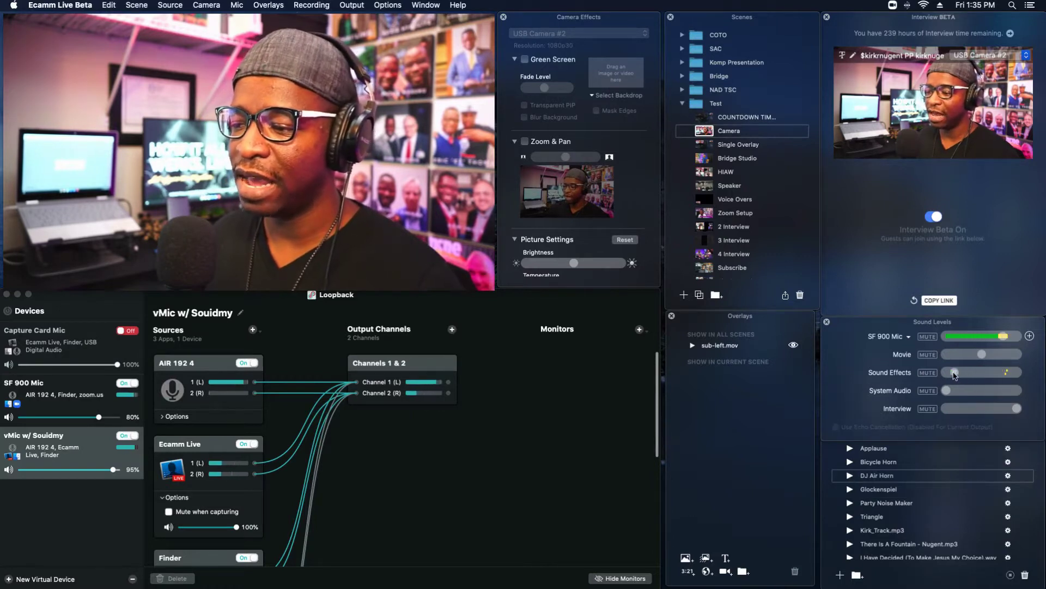
click(851, 476)
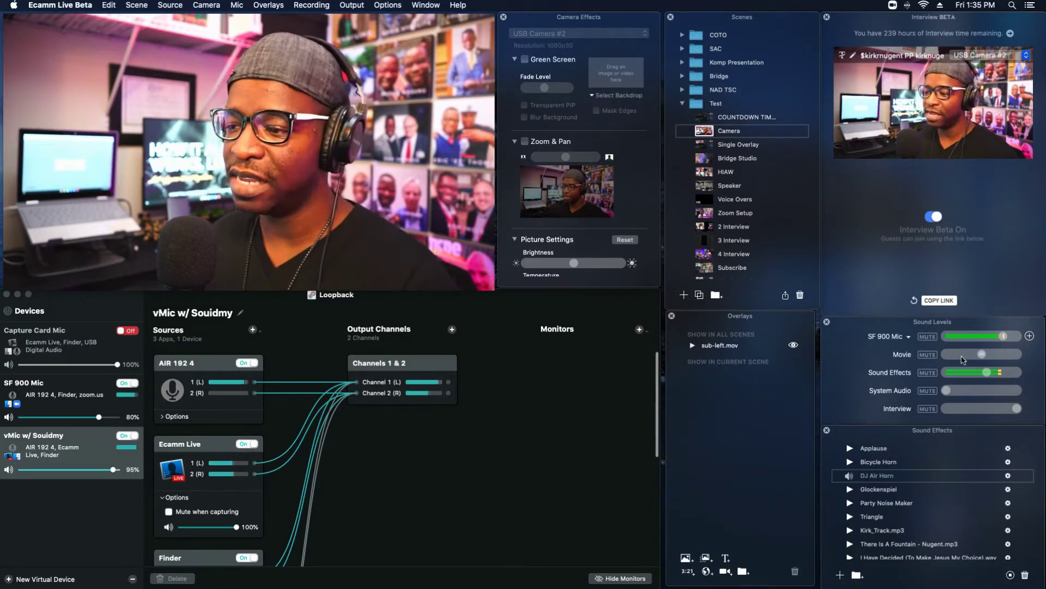
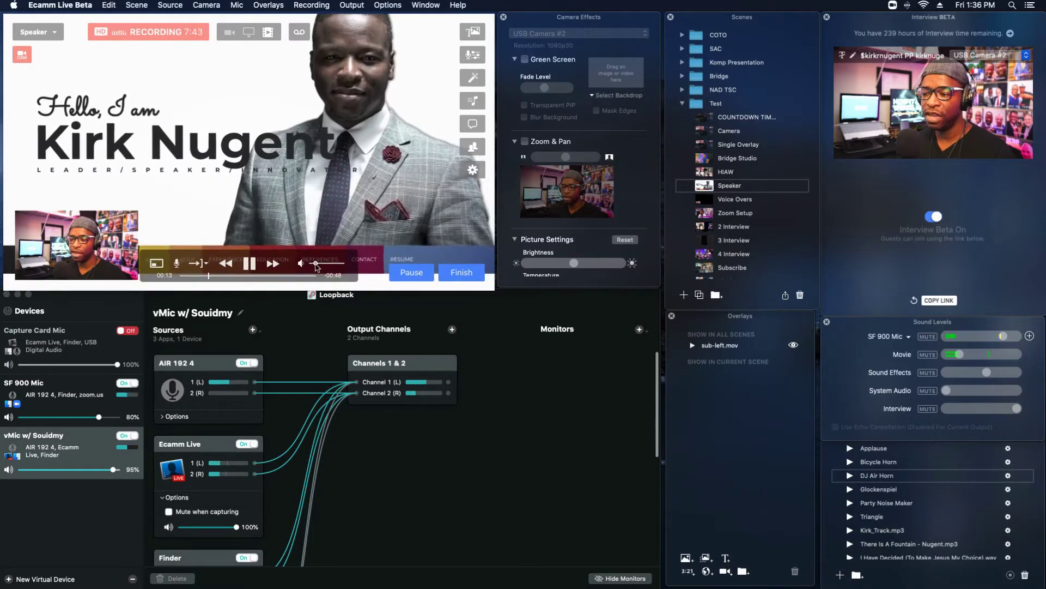
- Lower the movie volume in the Speaker scene to nearly zero and check the list of recent video files
drag(319, 264, 317, 264)
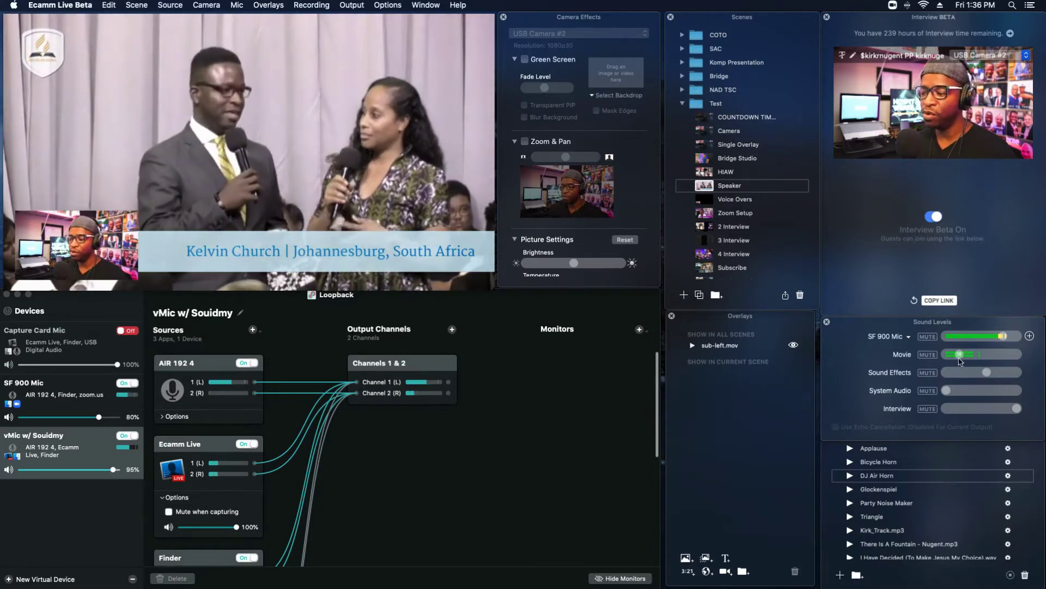
drag(959, 355, 948, 357)
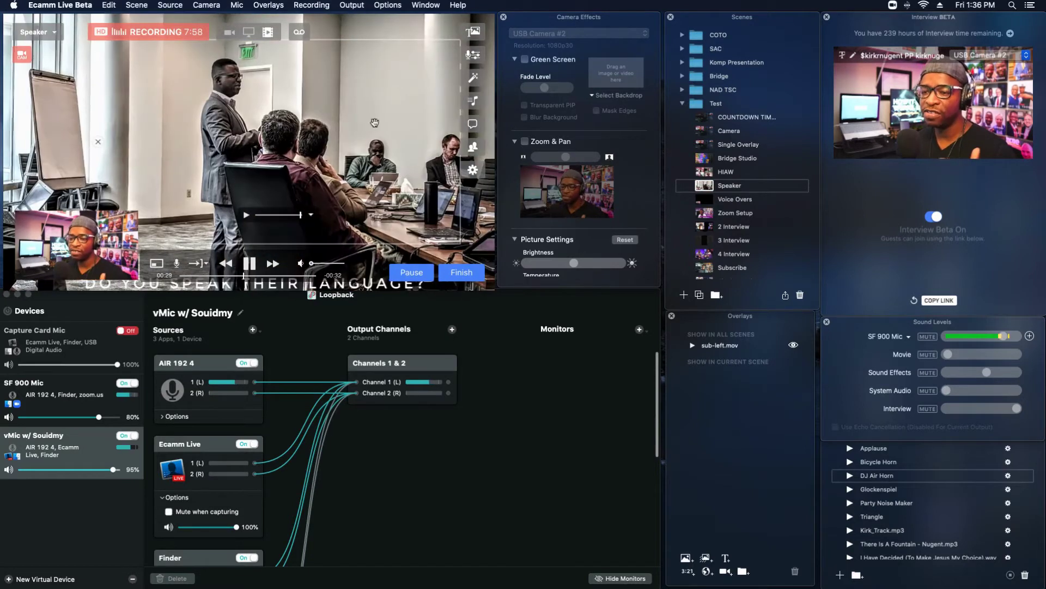
click(268, 32)
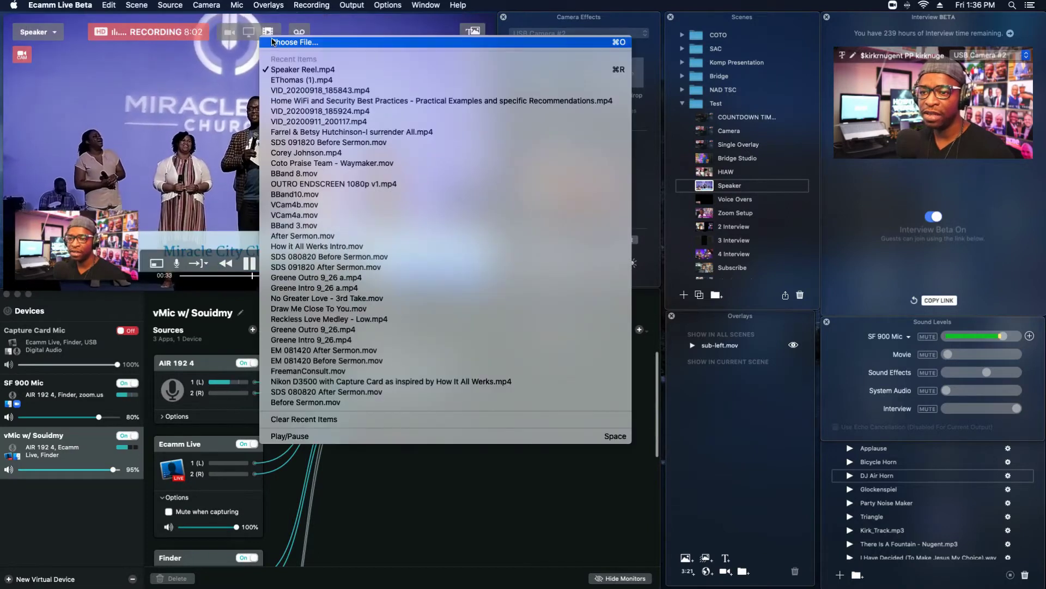
click(191, 102)
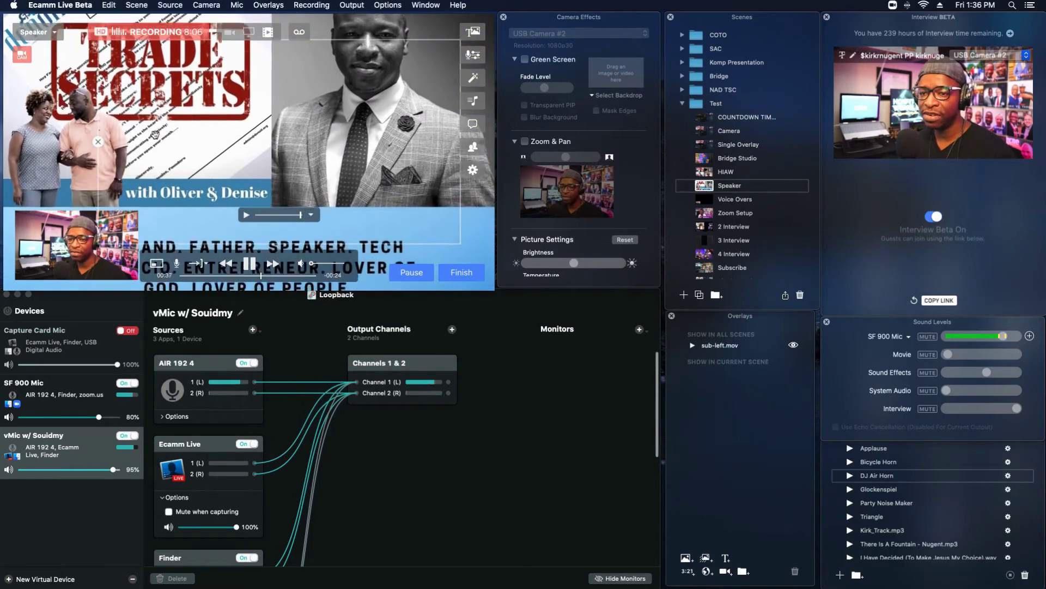
- Hide the sub-left.mov overlay and restart the Speaker scene by switching to the HIAW scene and back
click(794, 345)
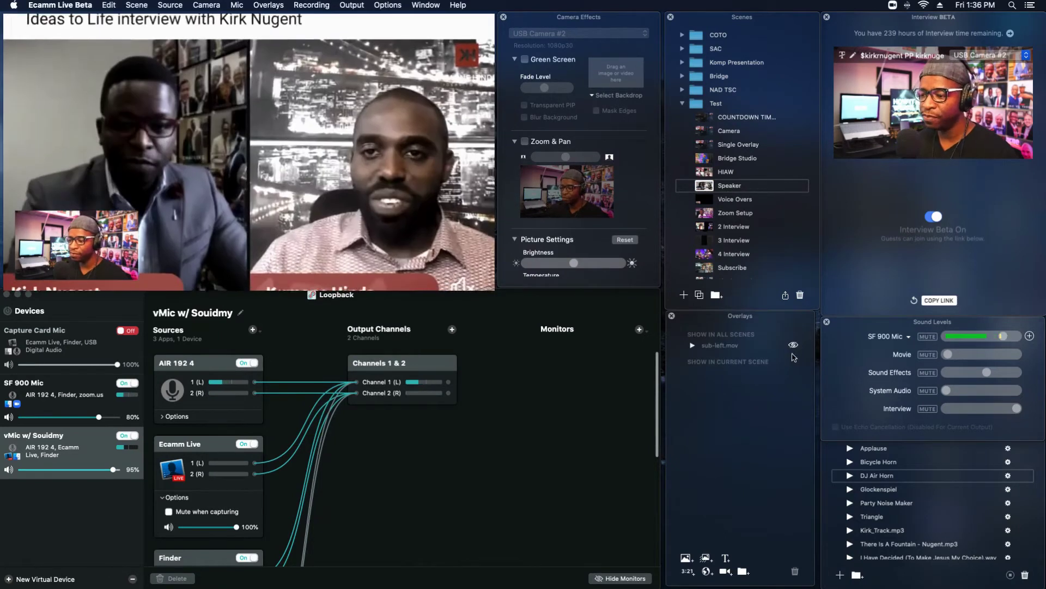
click(705, 187)
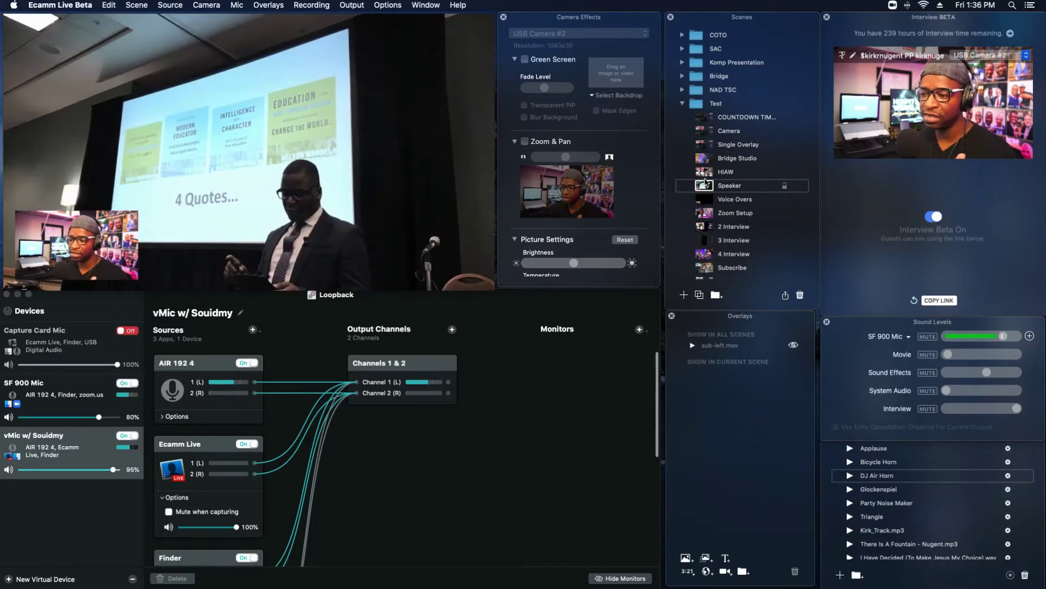
click(706, 172)
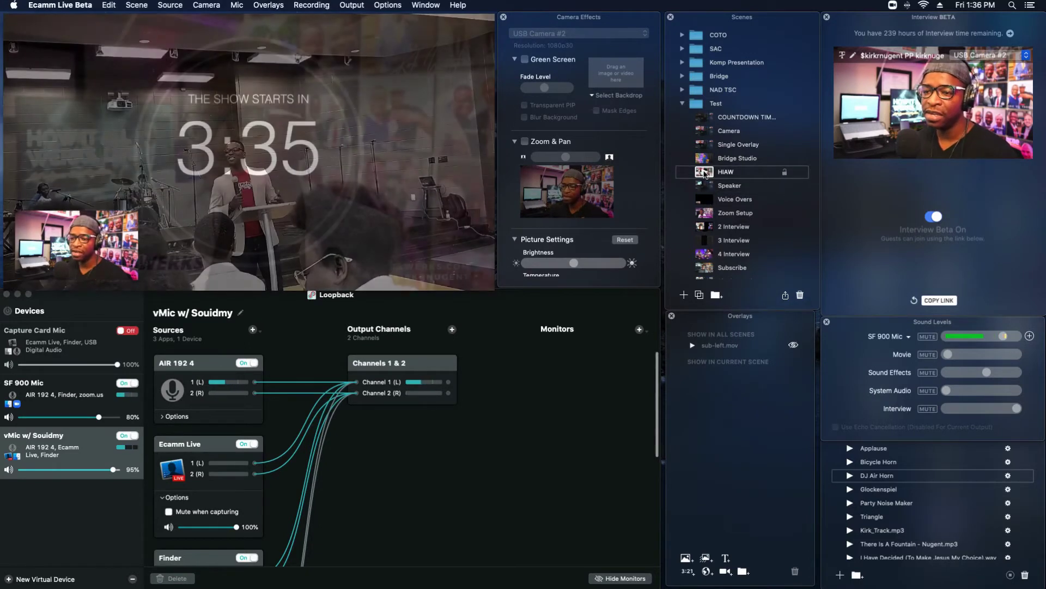
click(705, 187)
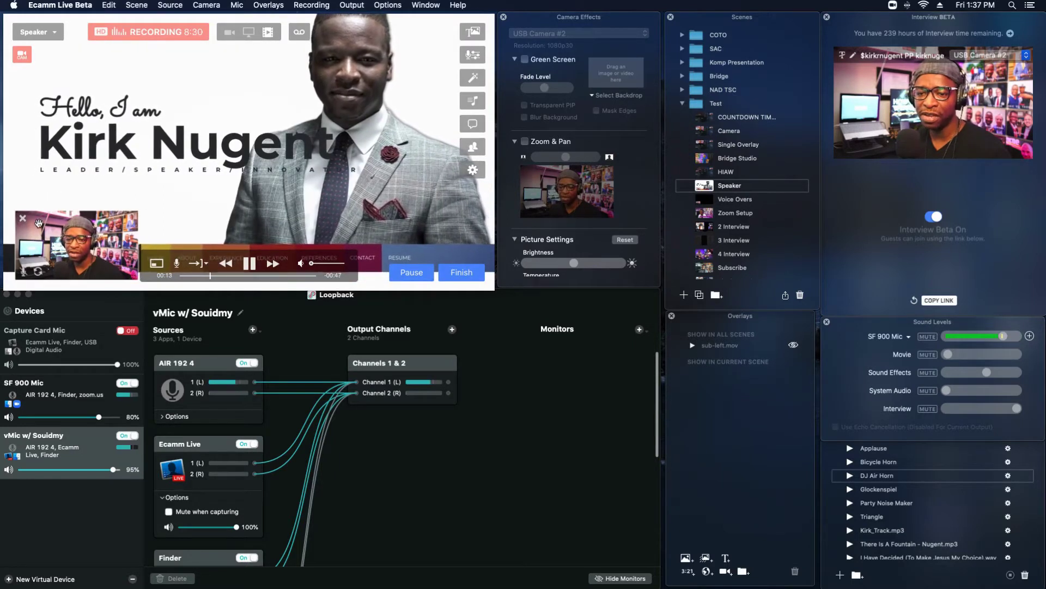
- Enlarge the picture-in-picture camera in the Speaker scene and place it in the lower-left corner of the video
drag(85, 246, 149, 96)
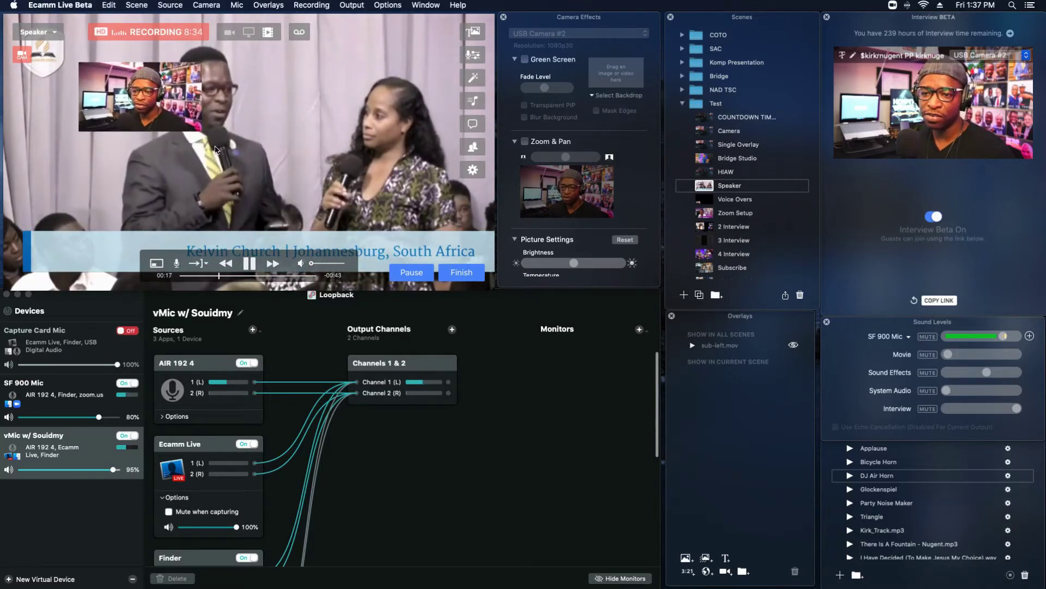
drag(201, 131, 222, 186)
drag(141, 133, 144, 237)
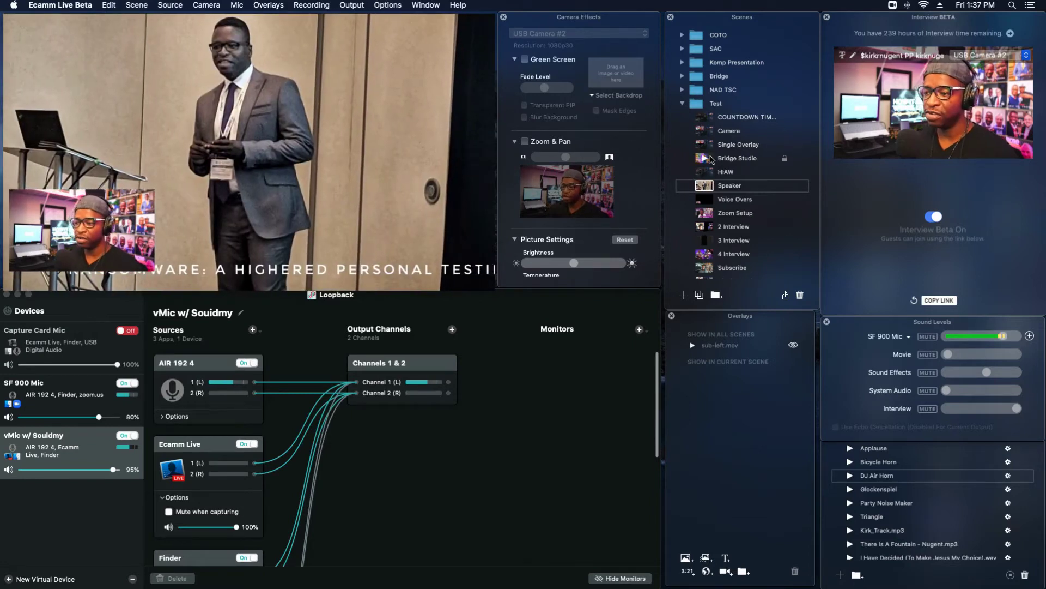
- Switch to the Camera scene, add an HD Pro Webcam C920 camera overlay, and place it in the lower-left corner of the video
click(708, 131)
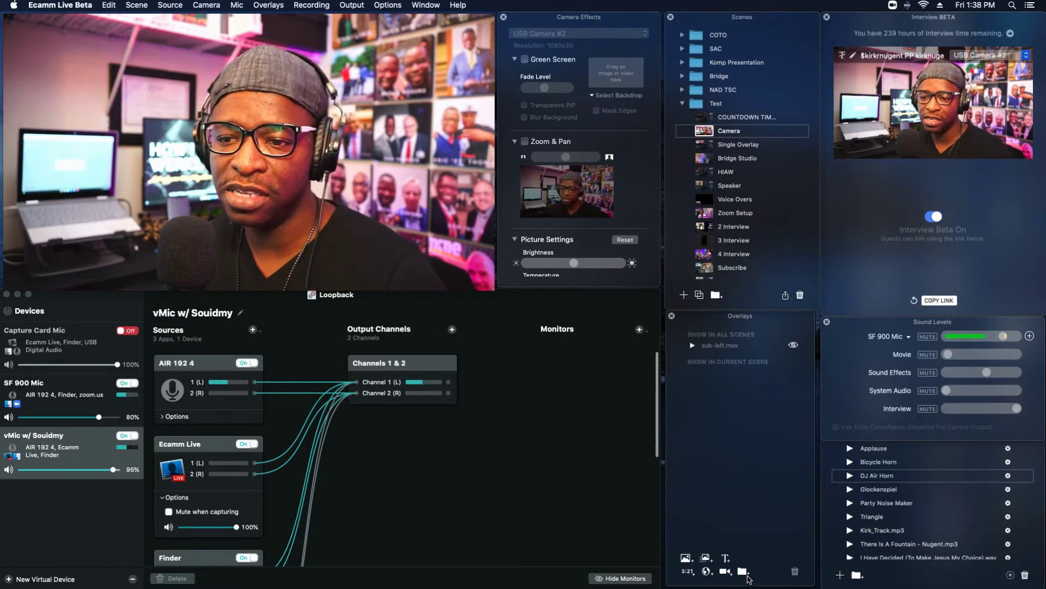
mouse_move(388, 61)
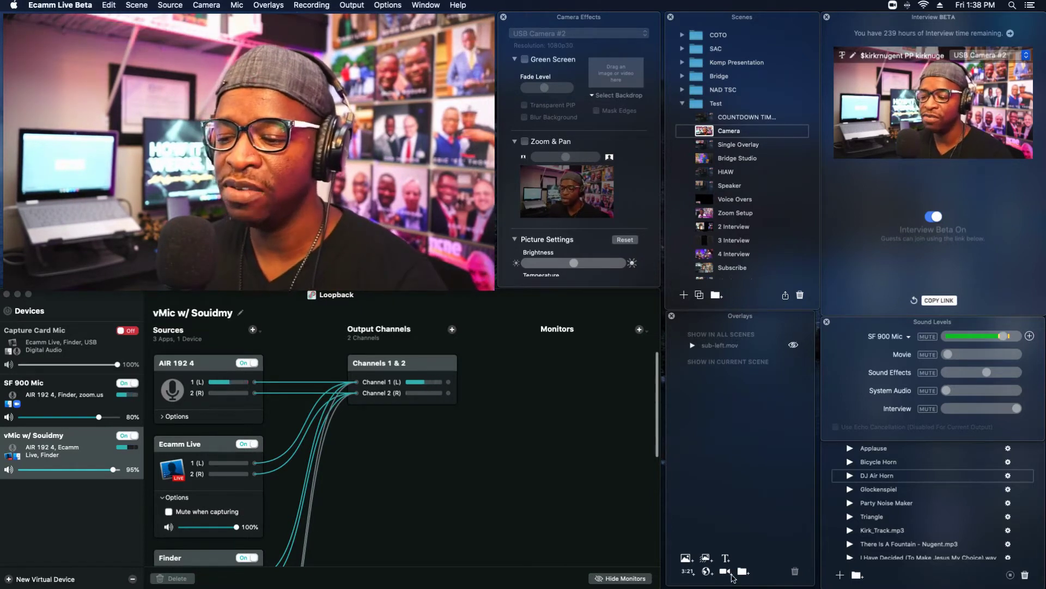
click(731, 575)
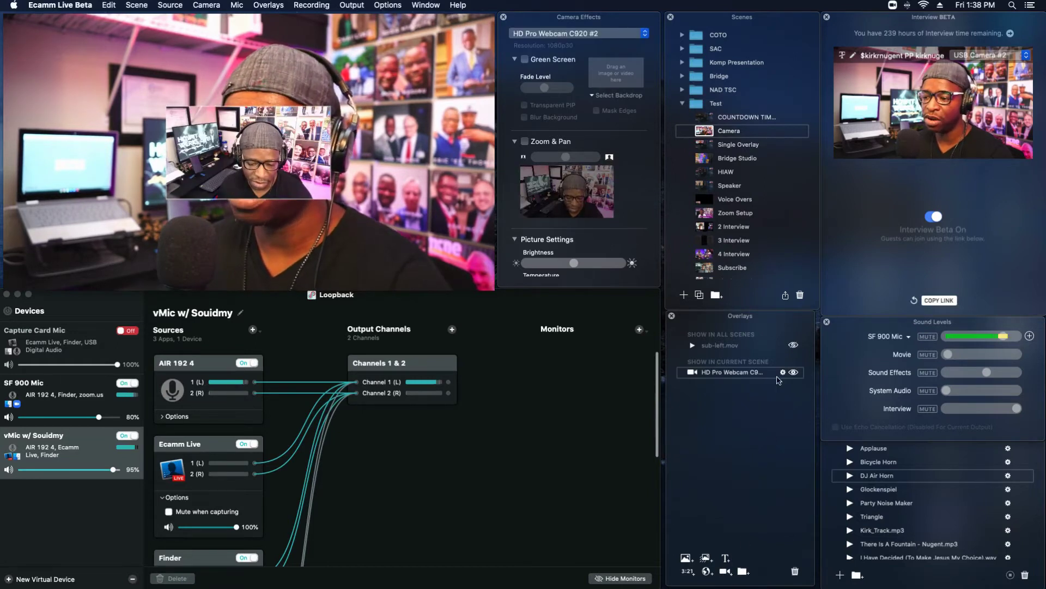
drag(241, 154, 89, 226)
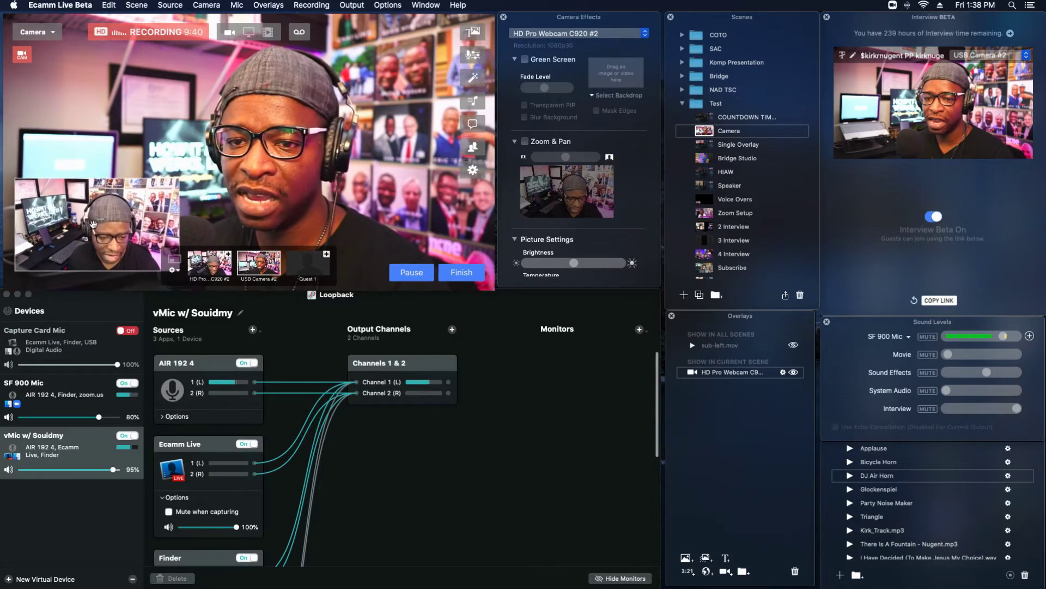
- Review the camera choices for the webcam overlay and set its aspect to Classic (4:3)
click(783, 373)
click(884, 366)
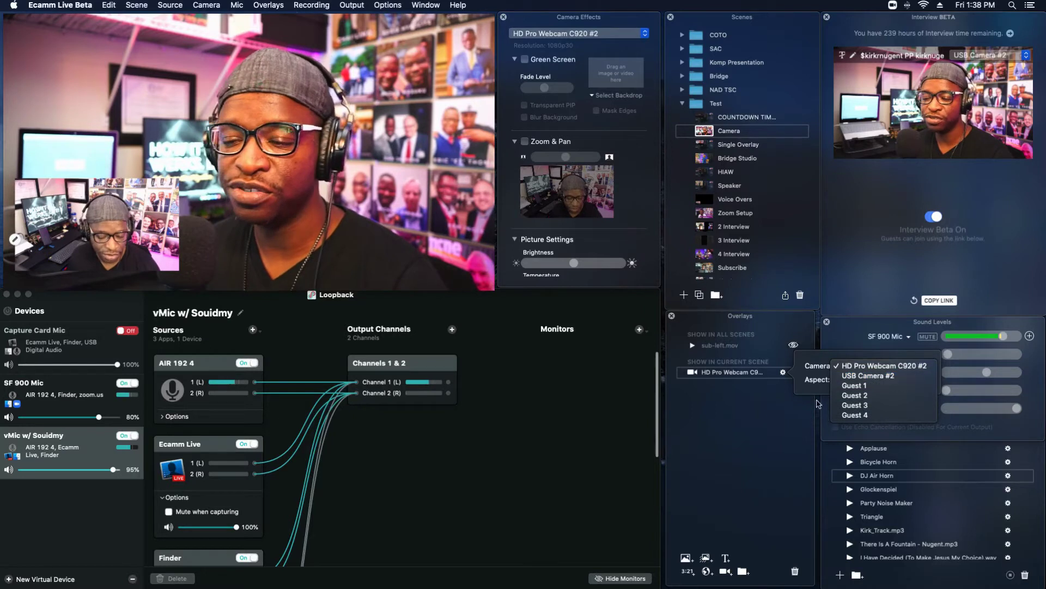
click(802, 379)
click(867, 382)
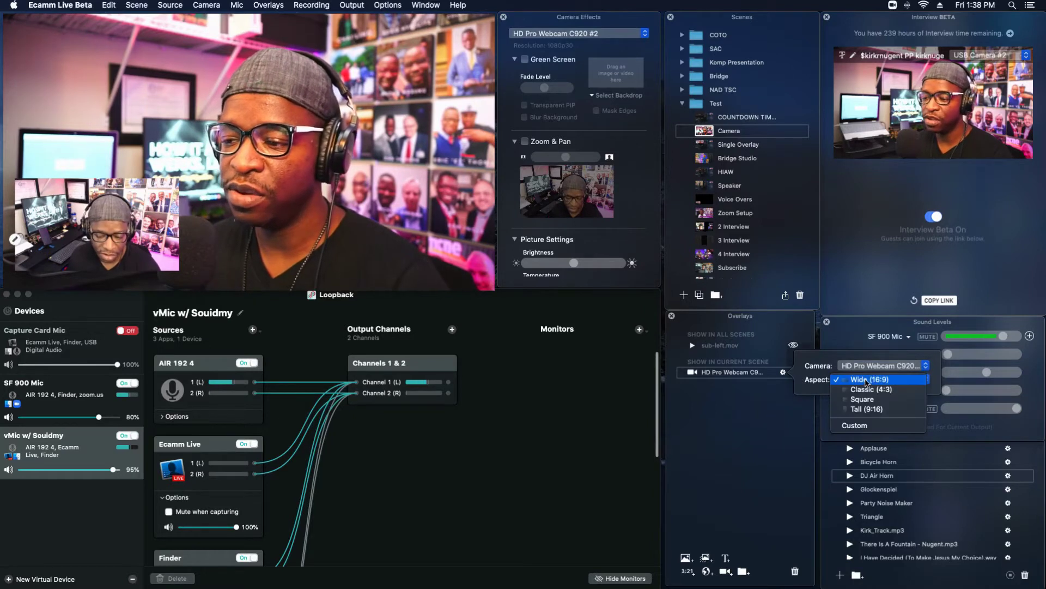
click(865, 390)
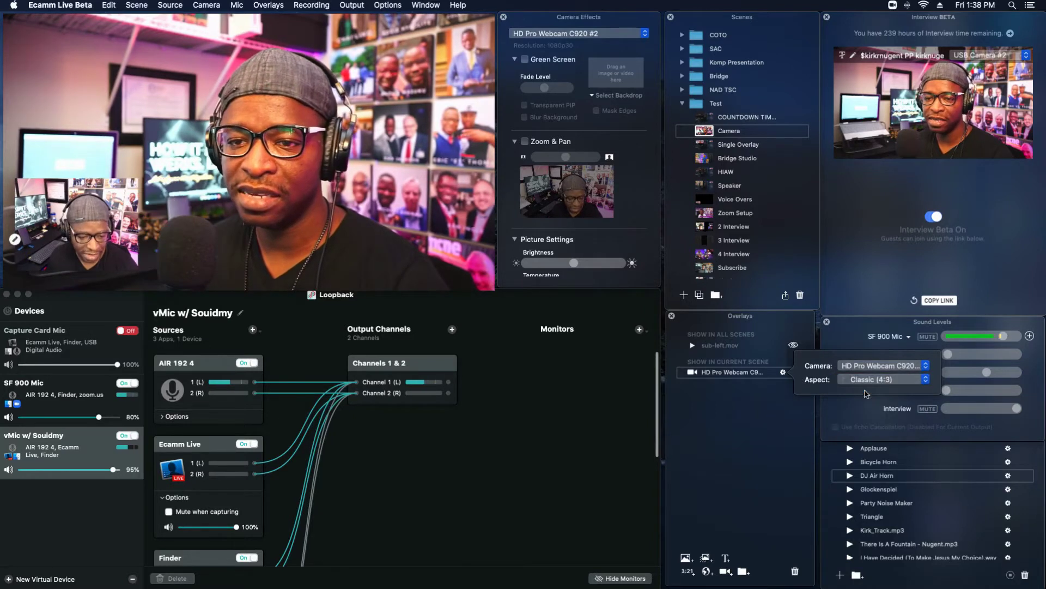
- Try the Square aspect on the webcam overlay, and set it to Tall (9:16)
click(868, 379)
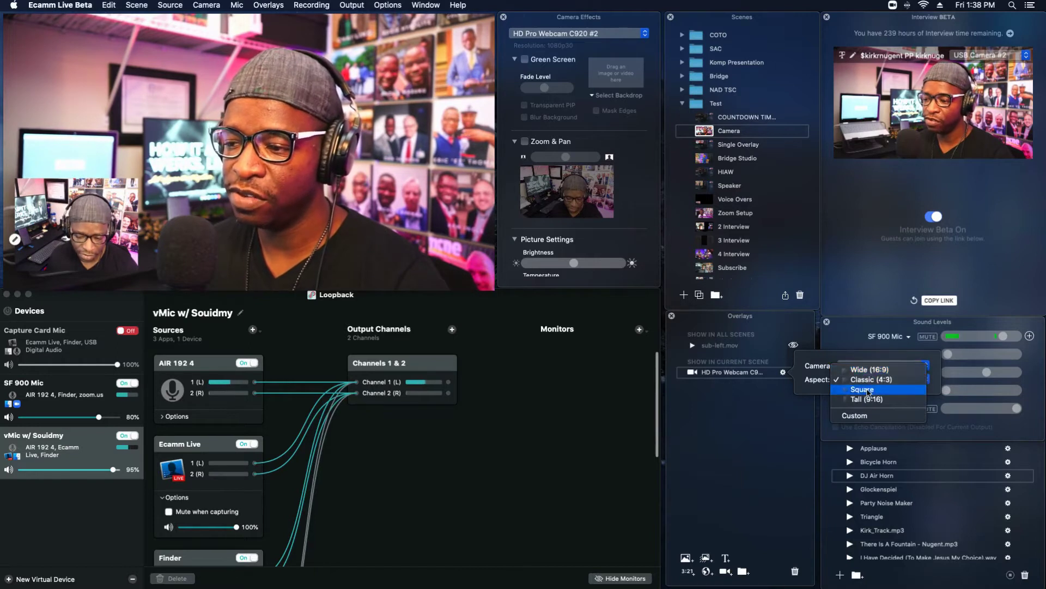
click(868, 389)
click(868, 380)
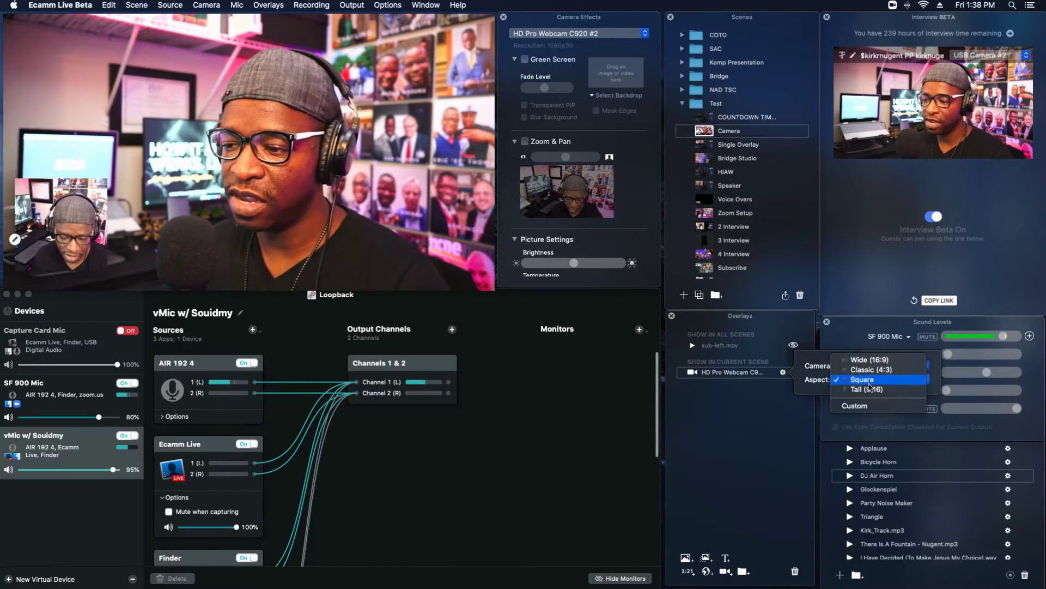
click(869, 390)
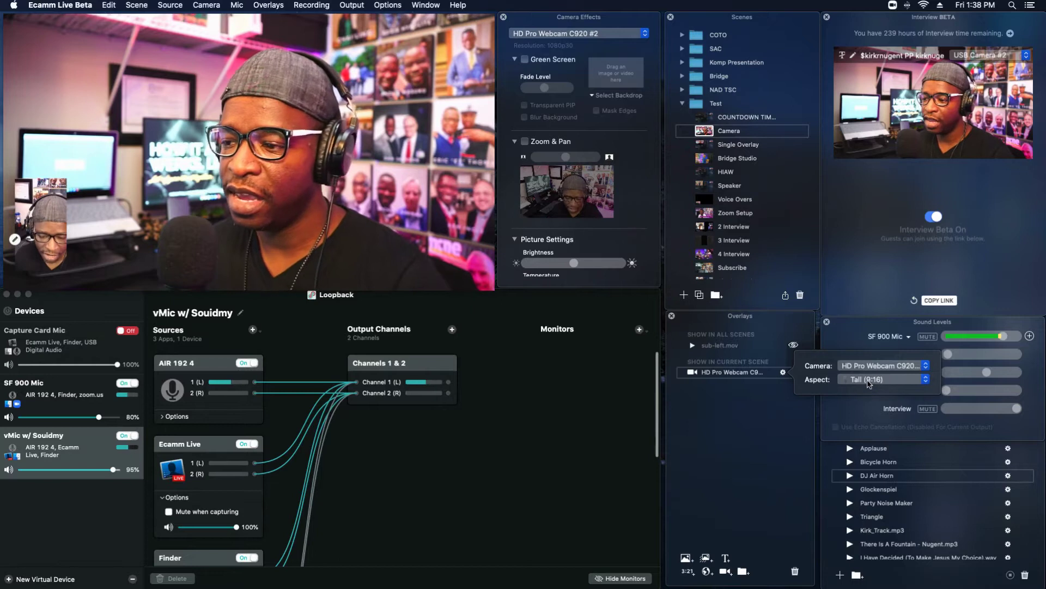
- Set the webcam overlay's aspect to Custom and reshape it freely into a wide rectangle over the left side of the video
click(868, 380)
click(865, 396)
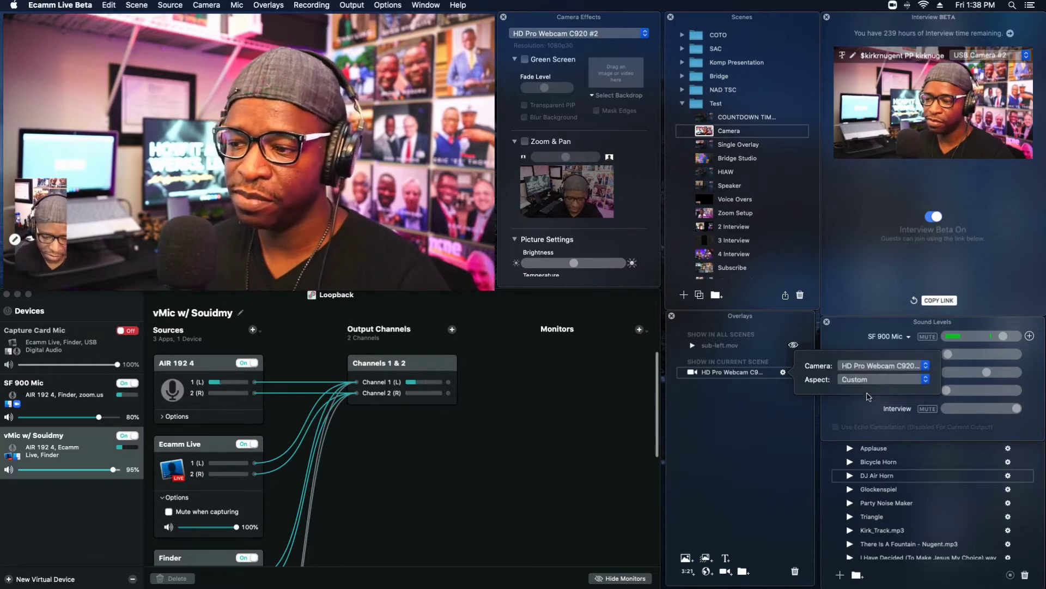
drag(67, 178, 264, 166)
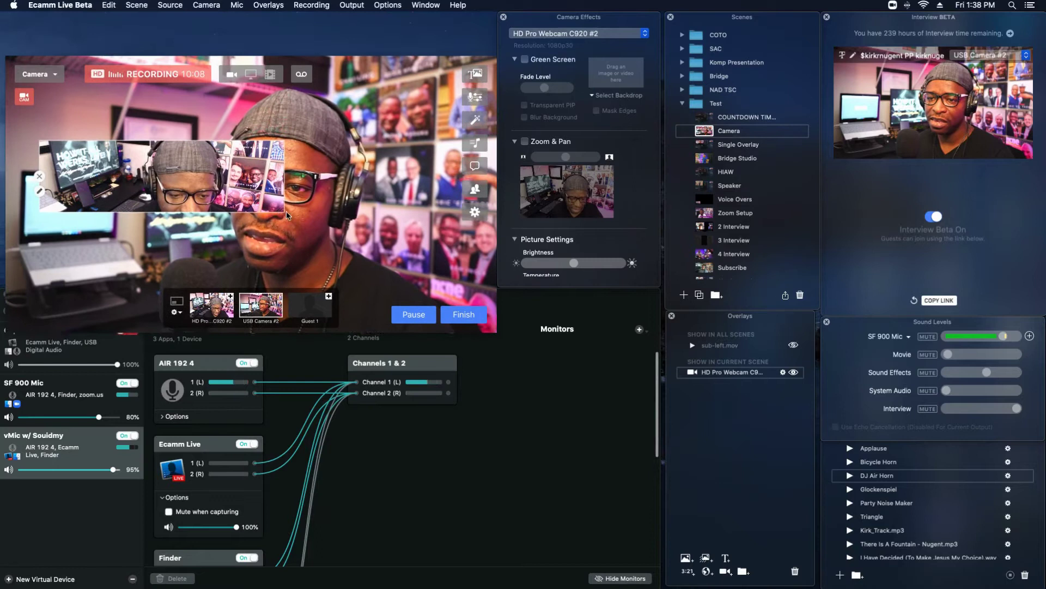
drag(282, 163, 208, 201)
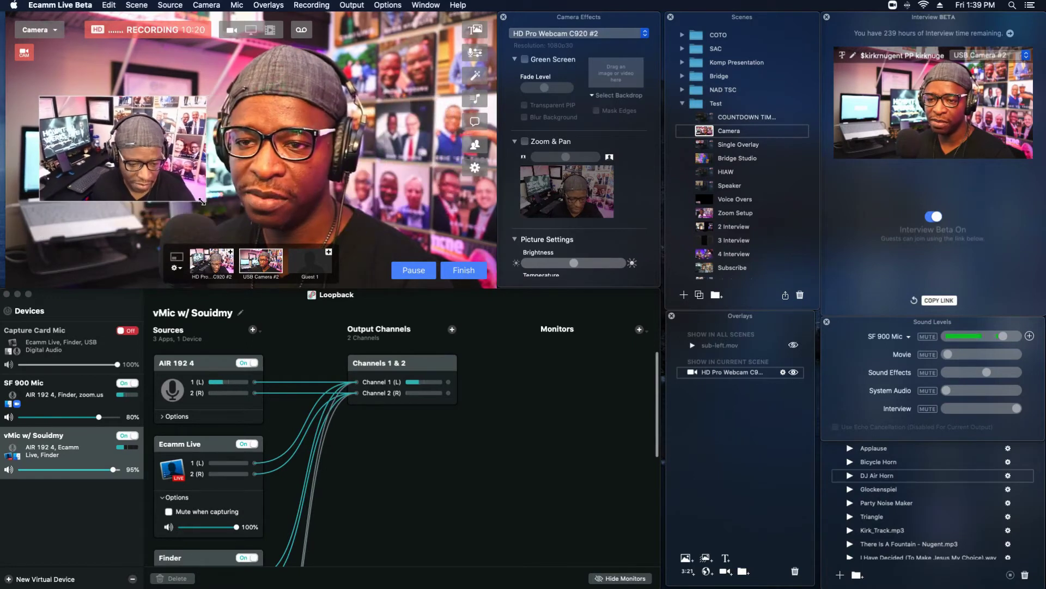
- Hide and show the webcam overlay, and delete it from the Camera scene
click(793, 372)
click(794, 372)
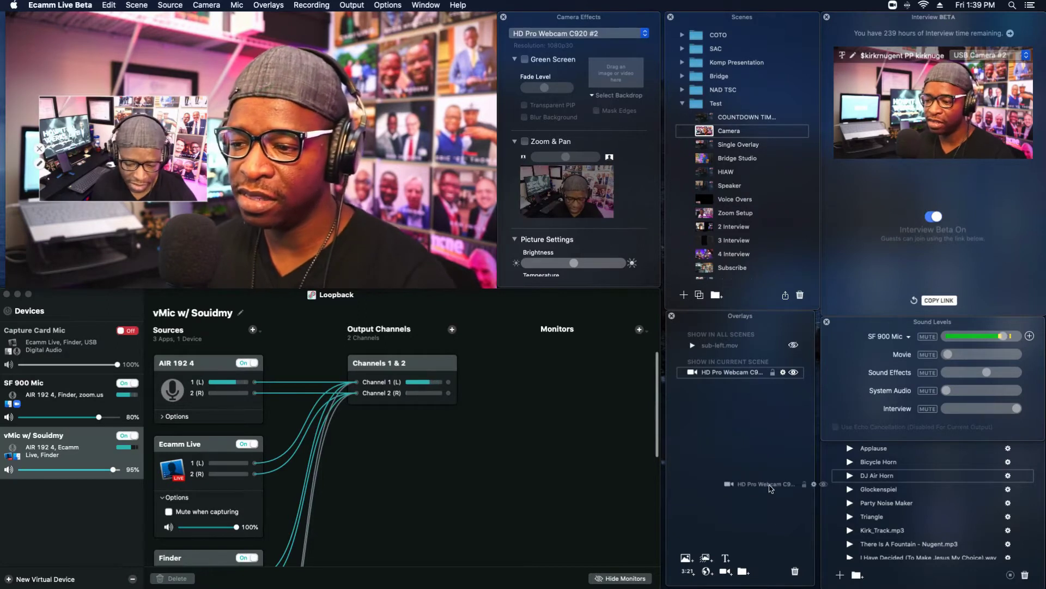
drag(795, 573, 795, 575)
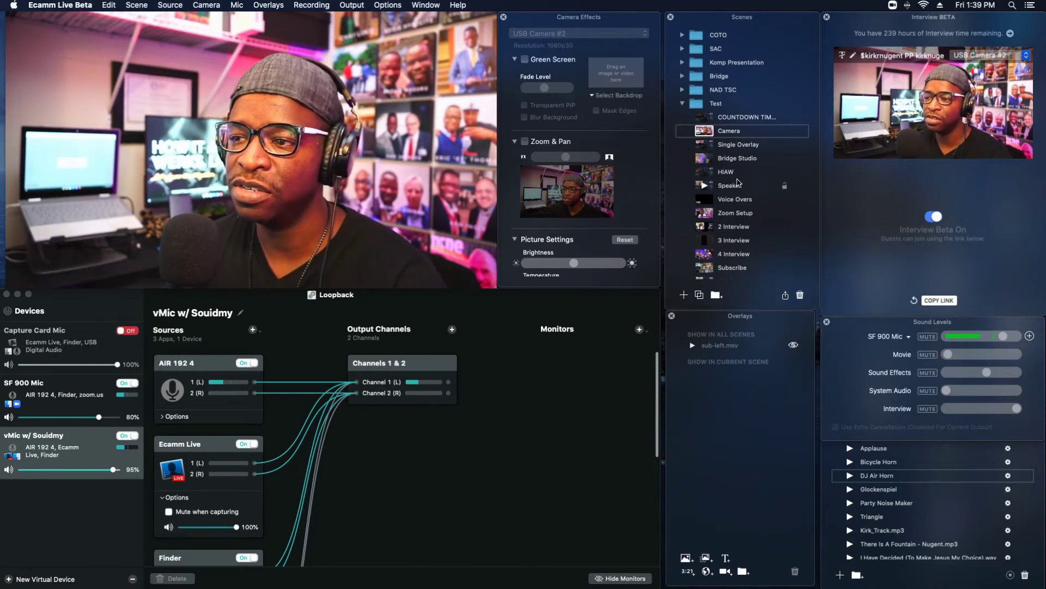
- Collapse the Test scene folder and expand the SAC folder
click(683, 103)
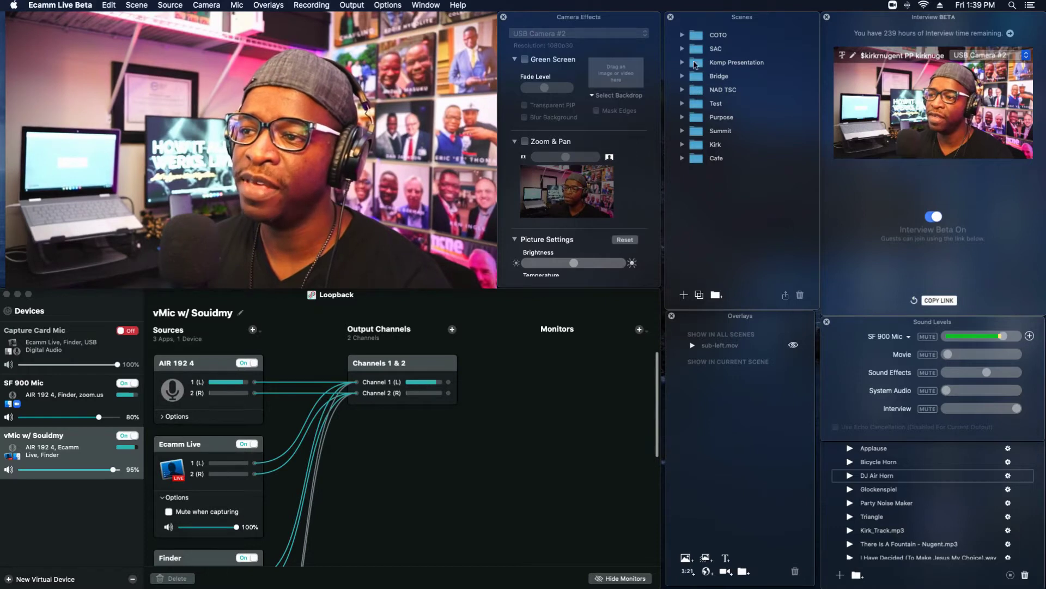
click(683, 49)
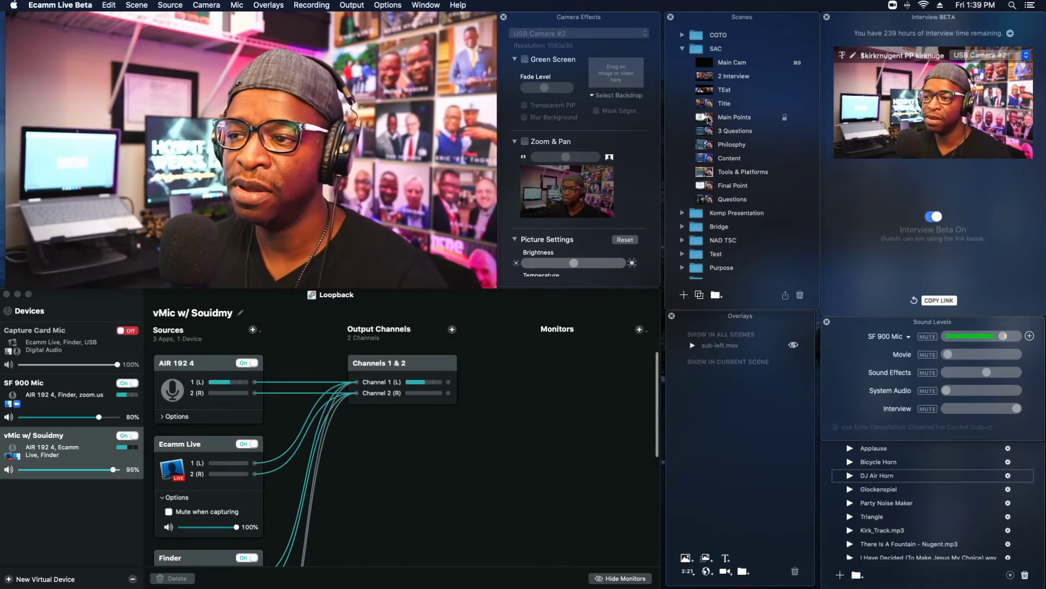
- Run the SAC scenes Title, Main Points, 3 Questions, Philosphy, Content, Tools & Platforms and Questions in turn, and return to the Title scene
click(707, 105)
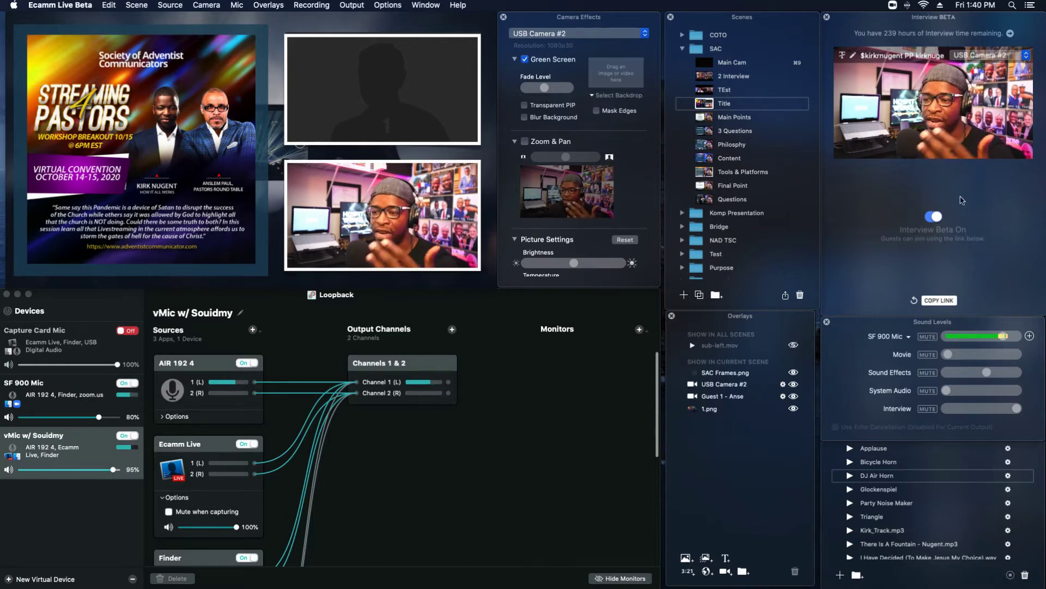
mouse_move(326, 165)
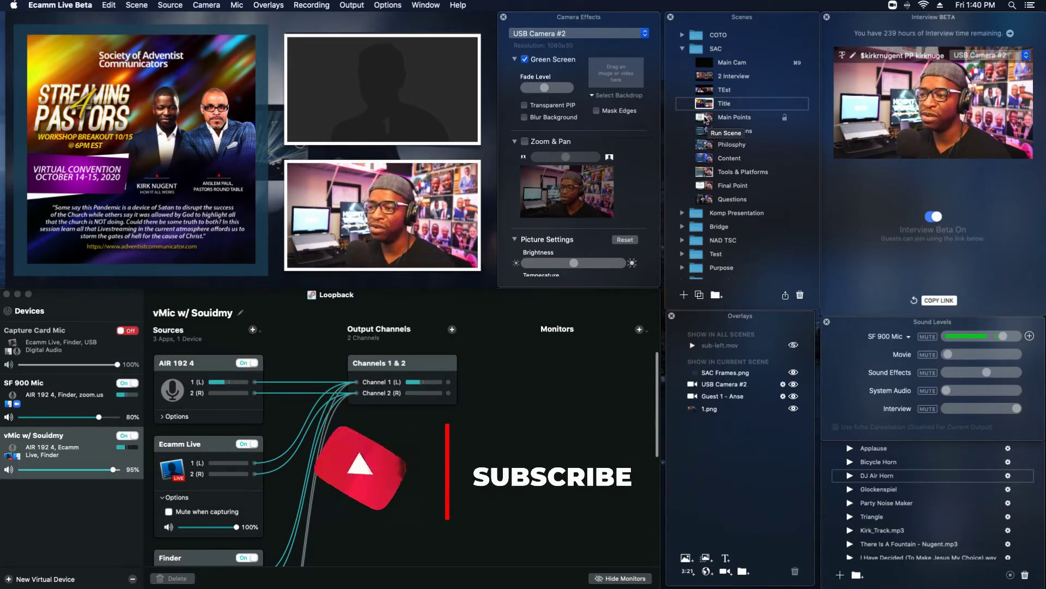
click(704, 118)
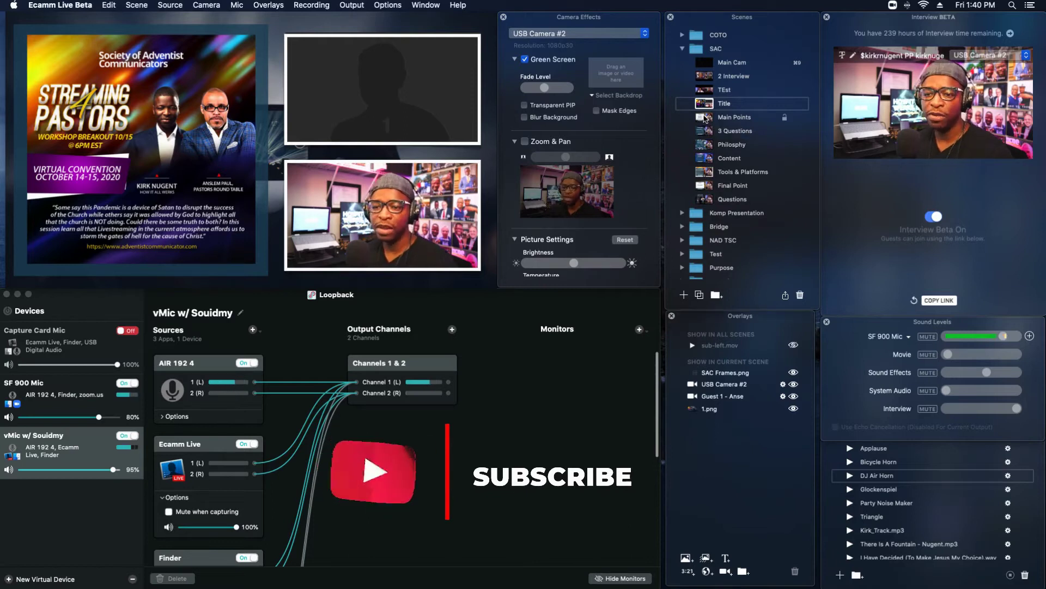
click(703, 132)
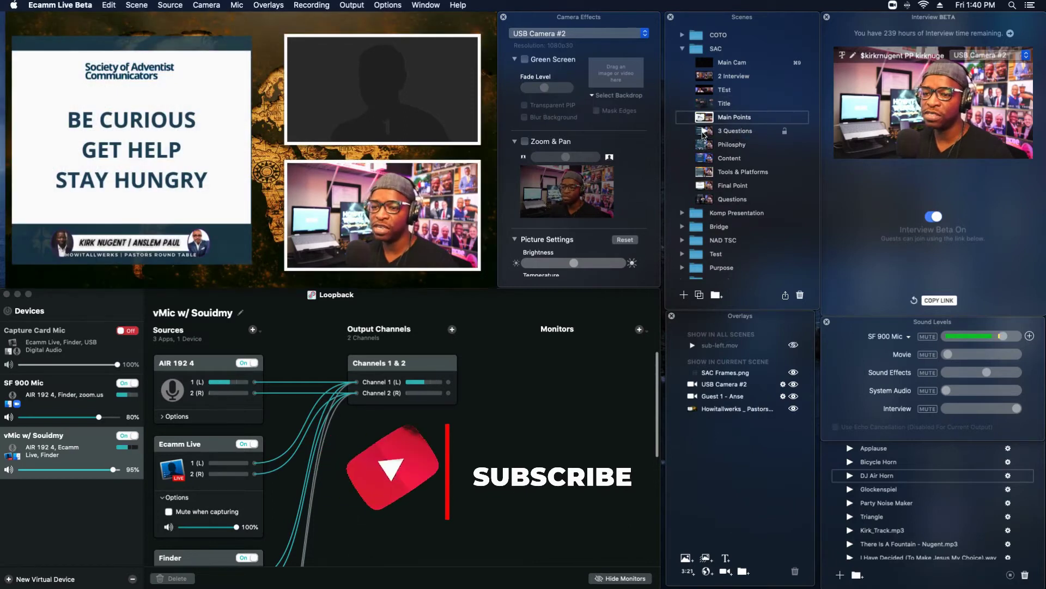
click(703, 145)
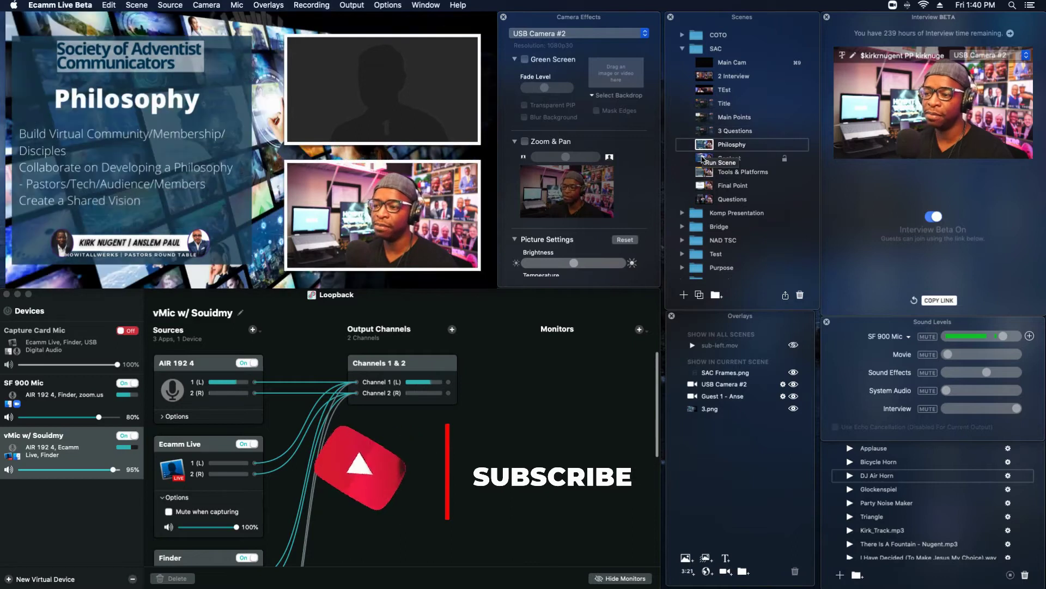
click(703, 158)
click(703, 172)
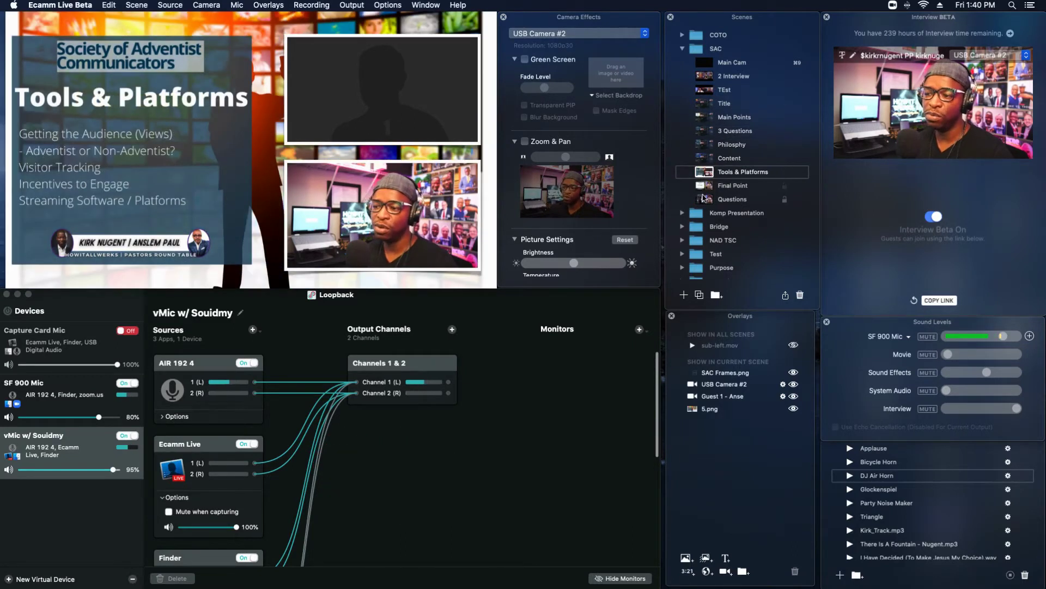
click(705, 200)
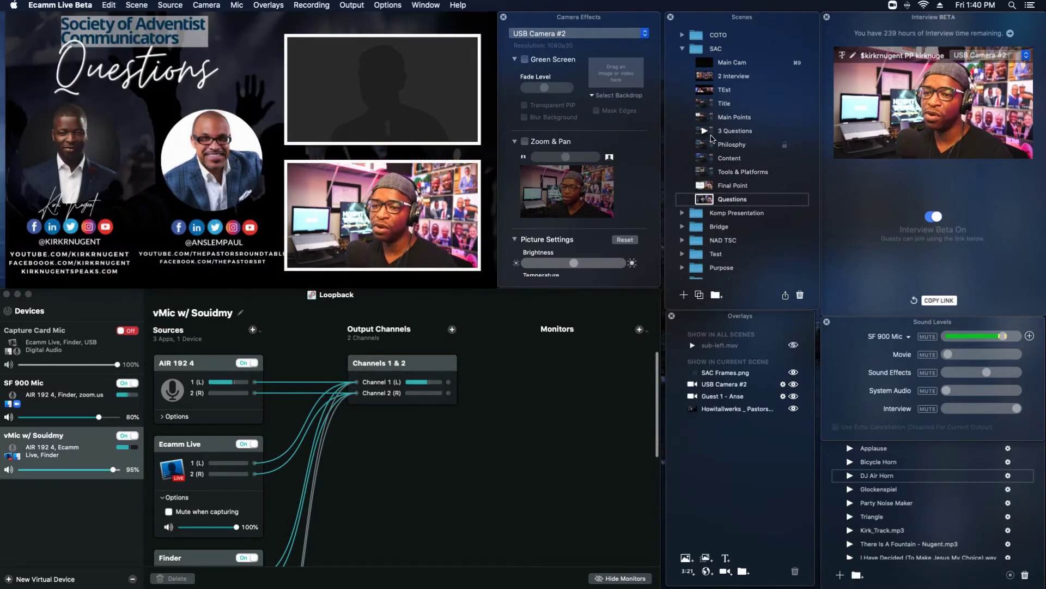
click(704, 105)
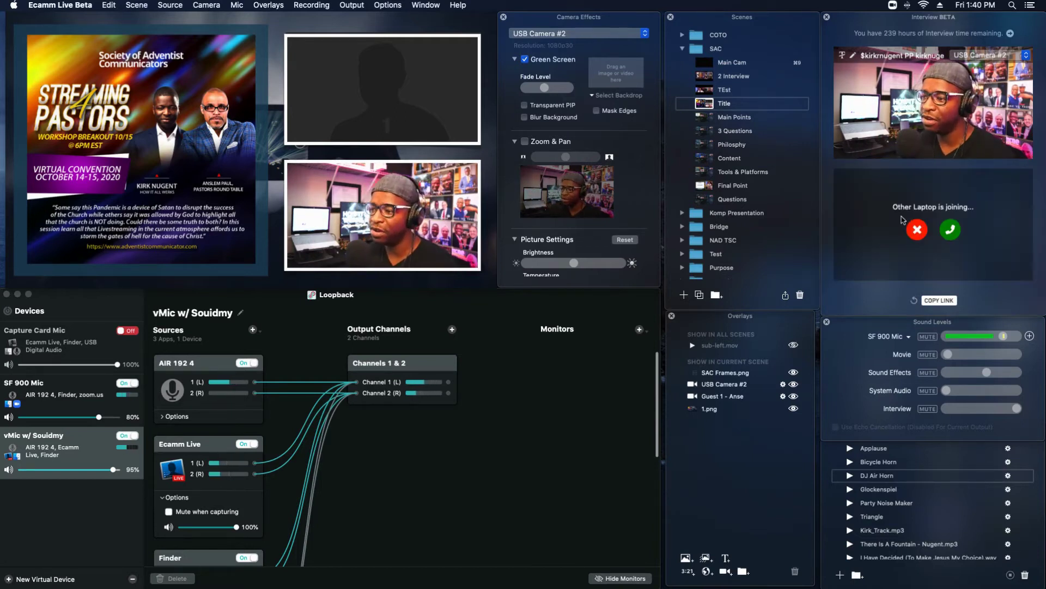
- Accept the Other Laptop guest into the interview and assign it to the Guest 1 placeholder
click(951, 231)
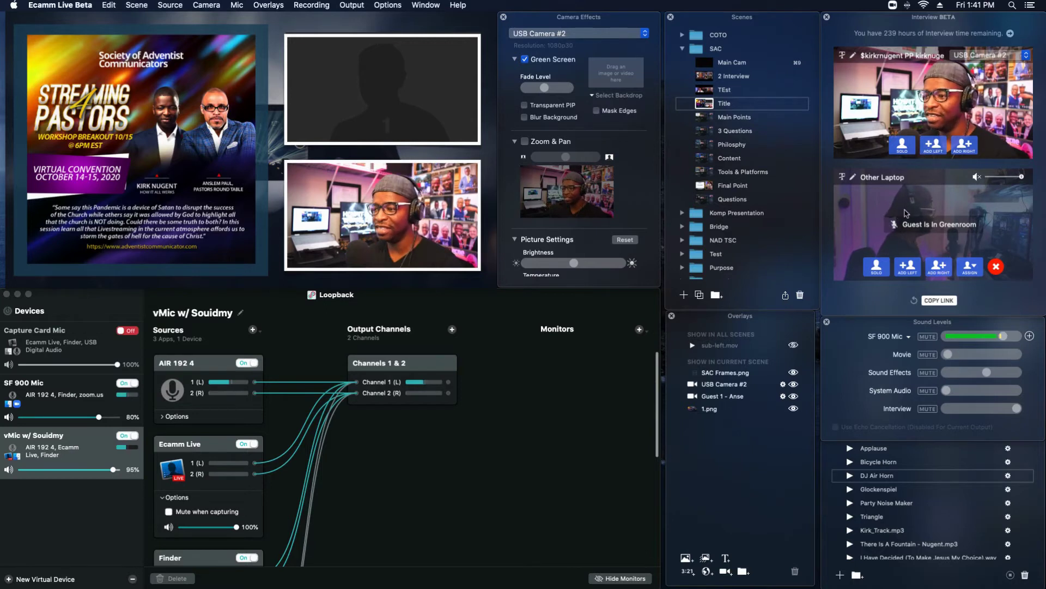
click(972, 270)
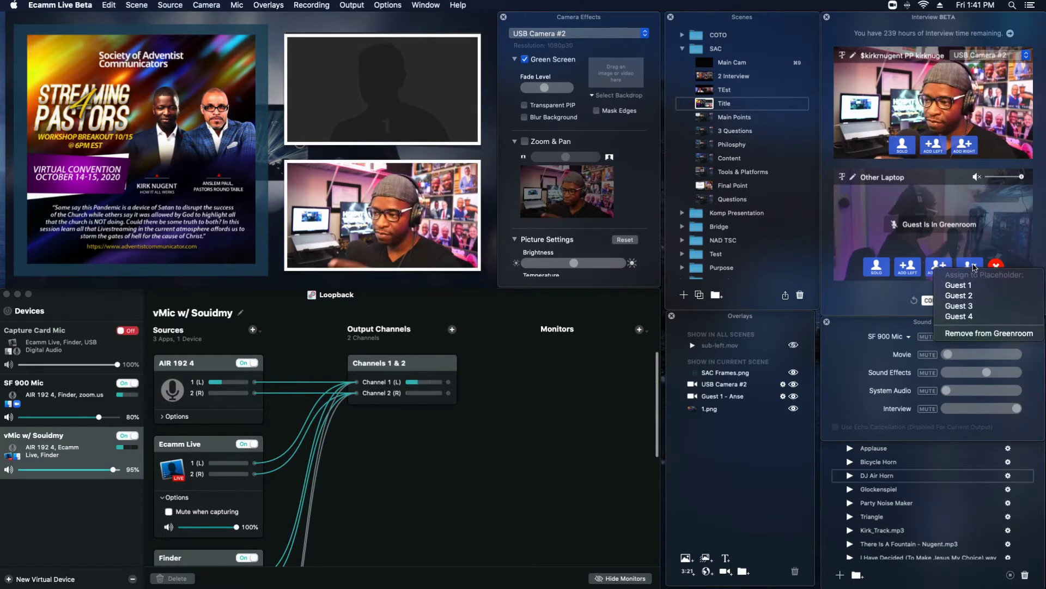
click(959, 285)
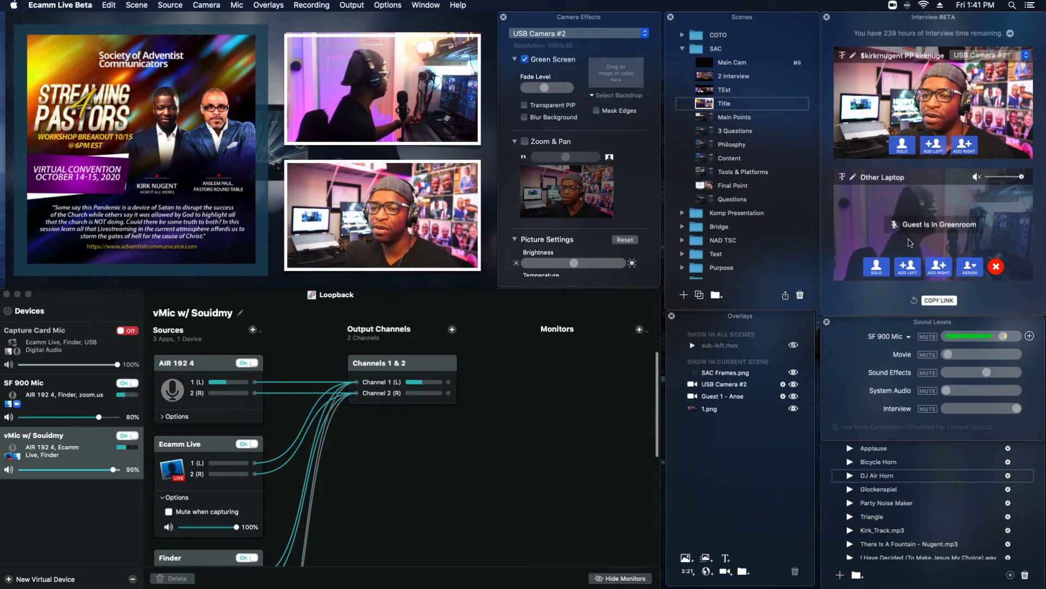
mouse_move(279, 53)
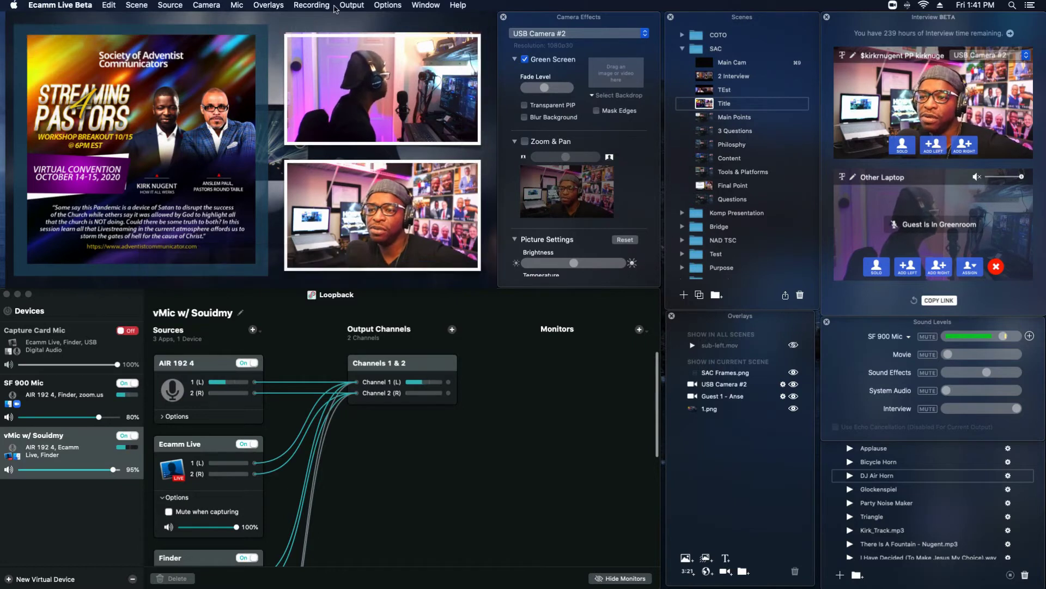
- View the available output options, including Virtual Cam and Sharing Window, and close the list without choosing one
click(357, 7)
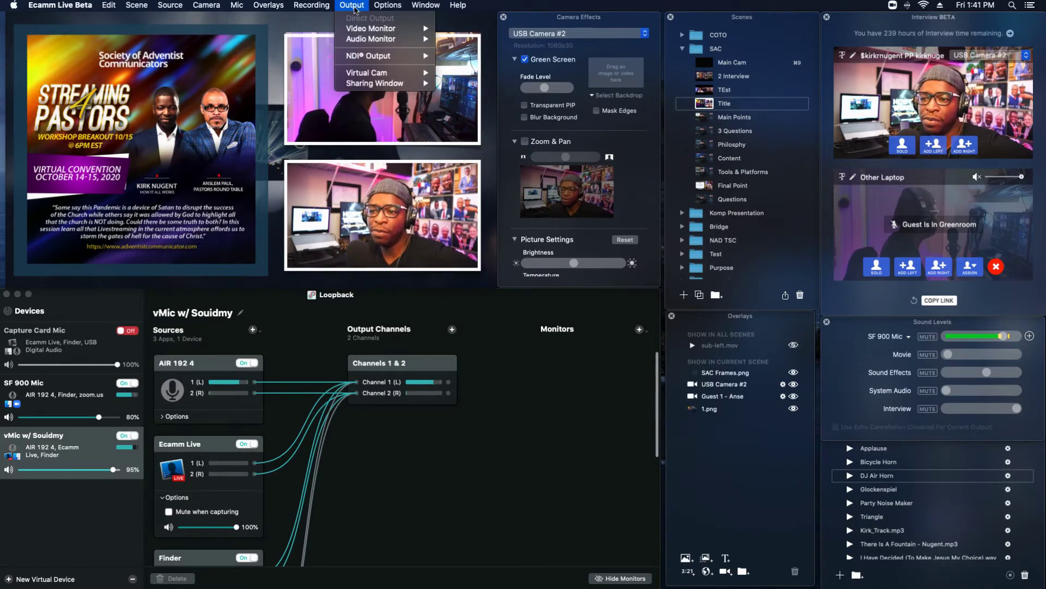
mouse_move(370, 75)
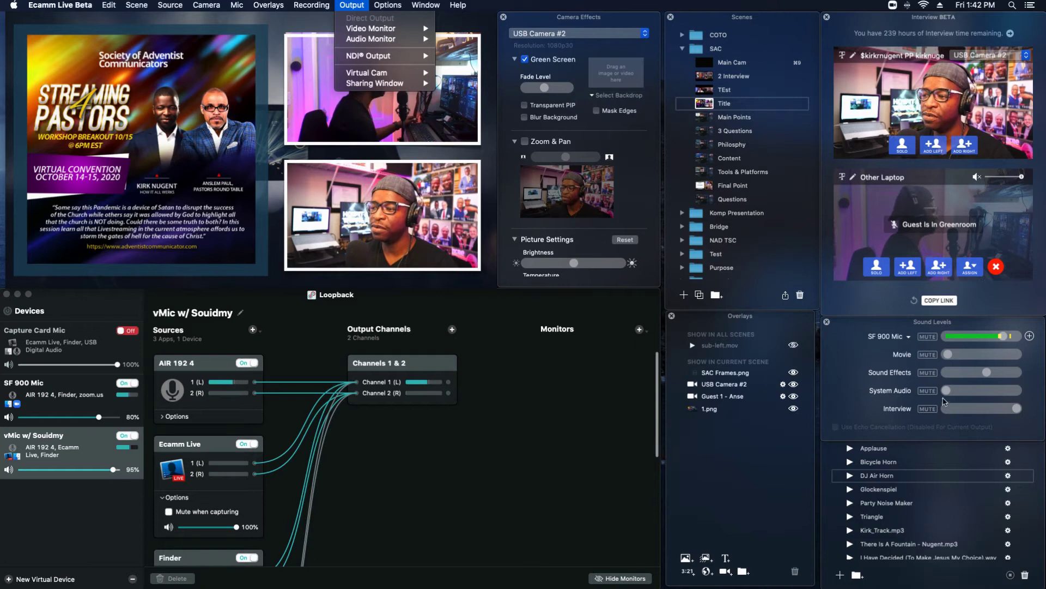
click(263, 93)
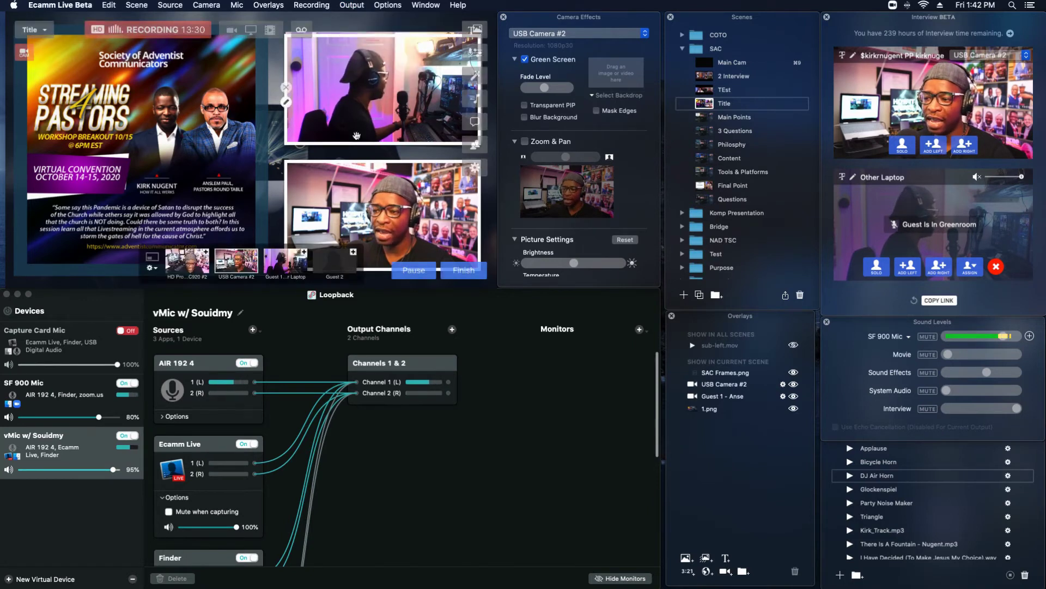
- Mute and unmute the Interview audio level, and hang up the Other Laptop guest
click(932, 410)
click(932, 410)
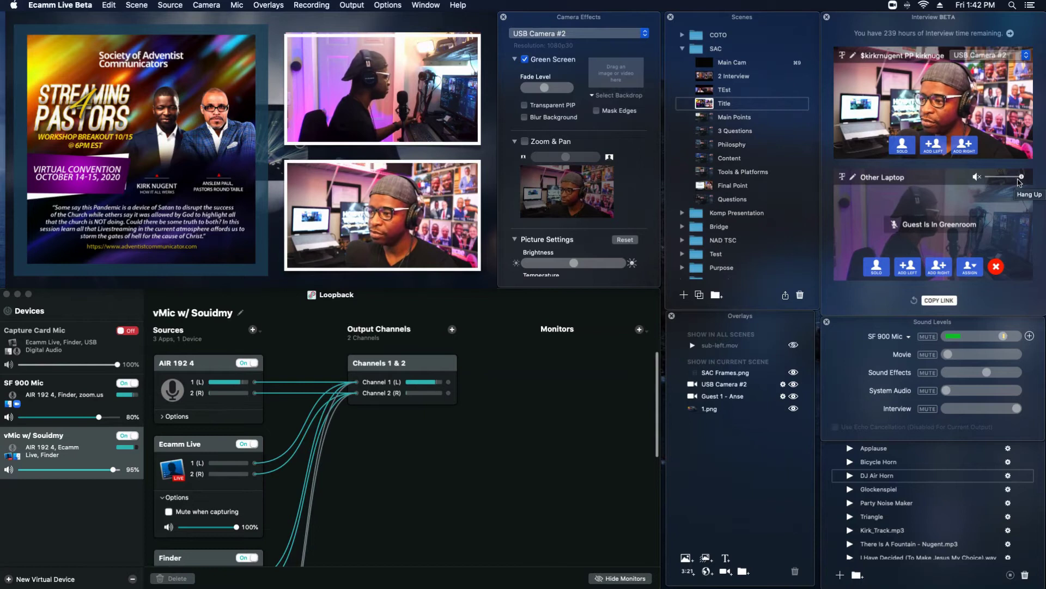
mouse_move(1021, 177)
mouse_down()
mouse_move(997, 177)
mouse_move(1018, 181)
mouse_up()
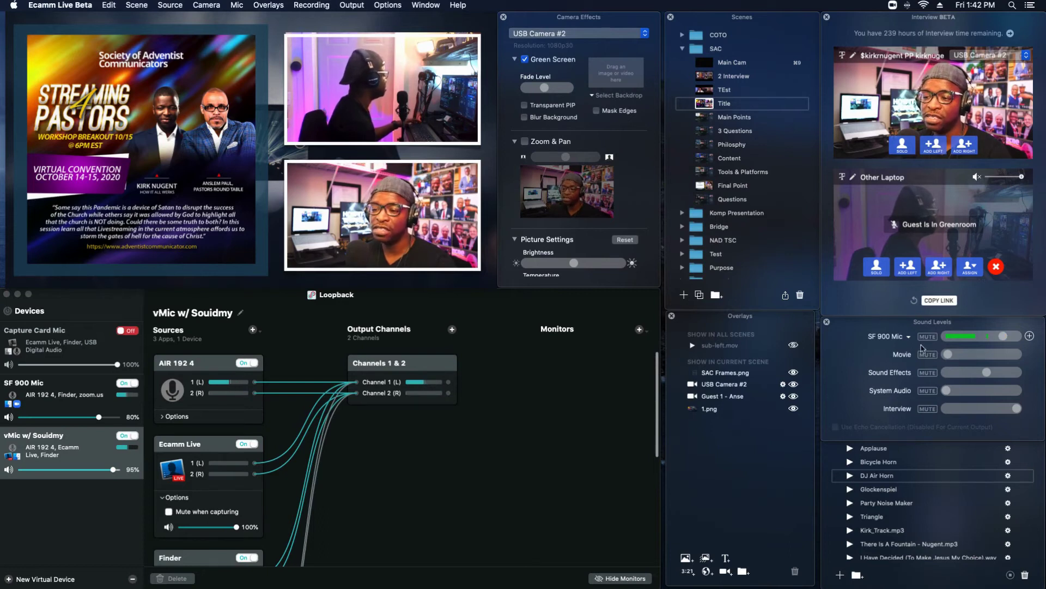
click(996, 267)
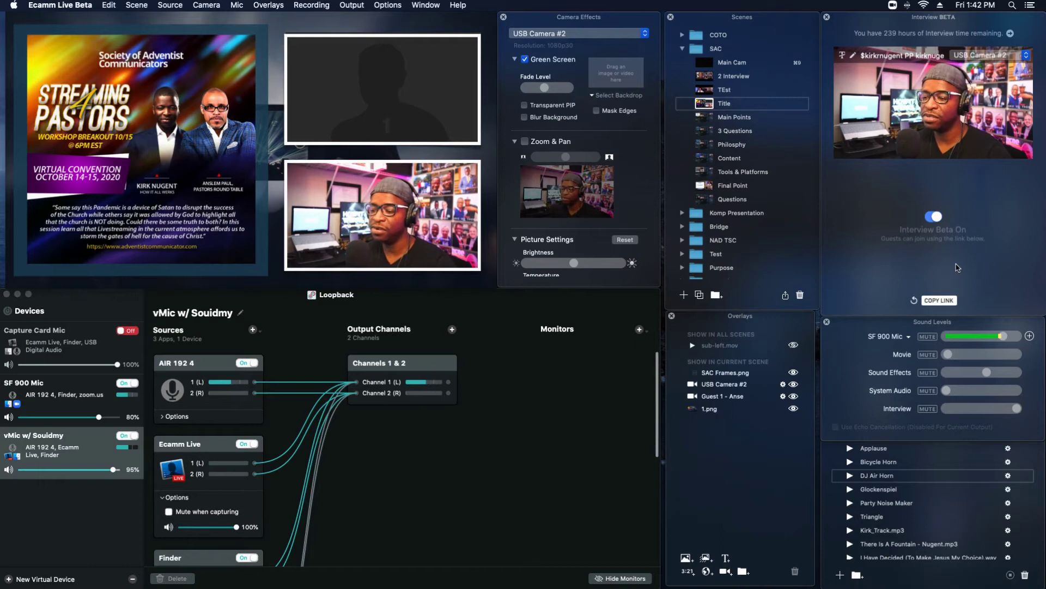
- Collapse the SAC scene folder, and look through the scenes in the folder directly below Summit
click(682, 49)
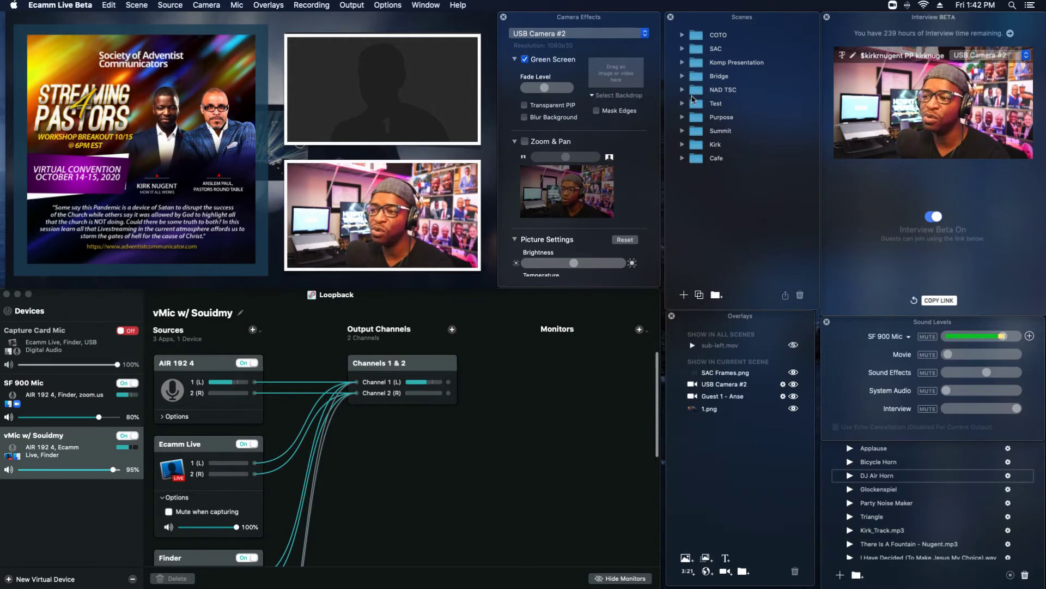
click(686, 146)
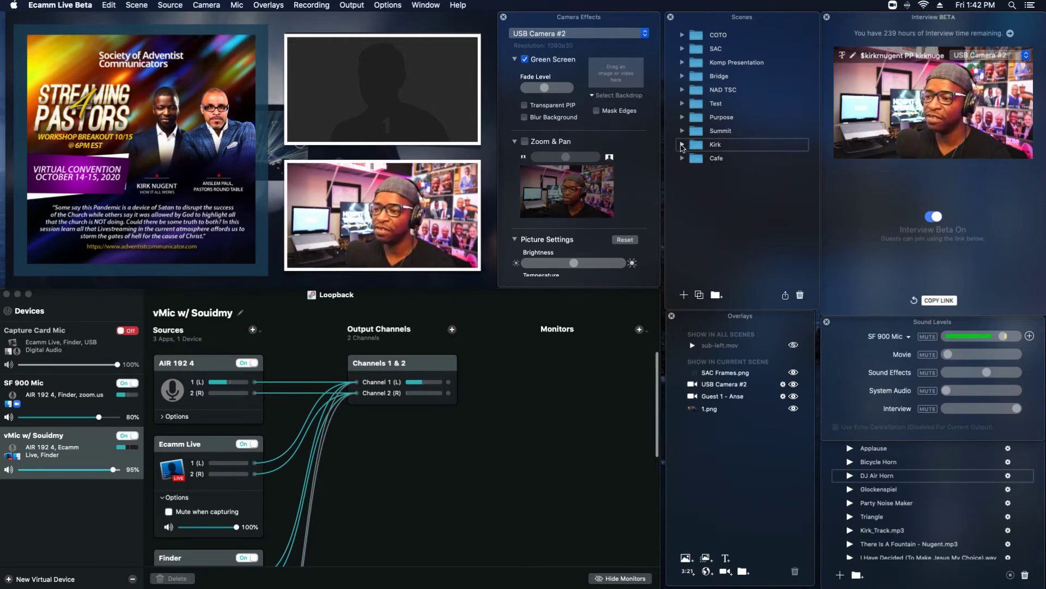
click(681, 145)
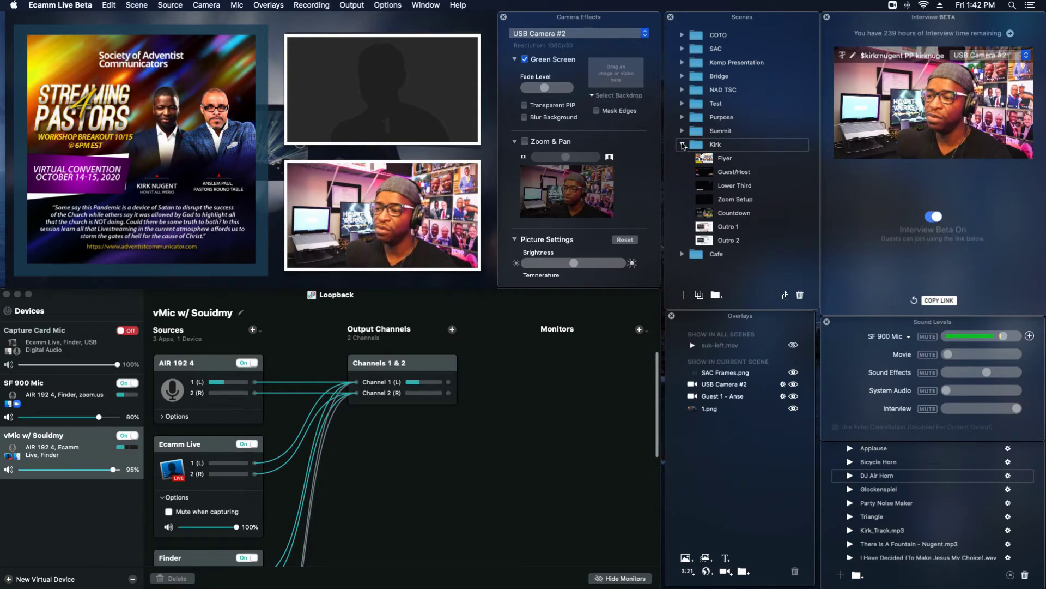
click(683, 145)
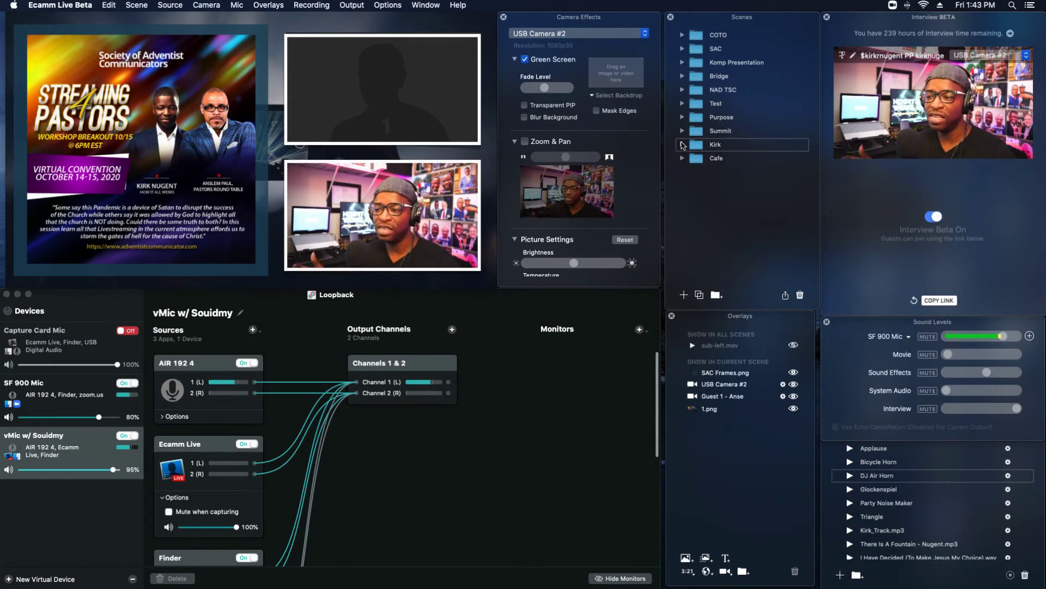
- Expand the Test scene folder, and run its Camera and Zoom Setup scenes
click(683, 104)
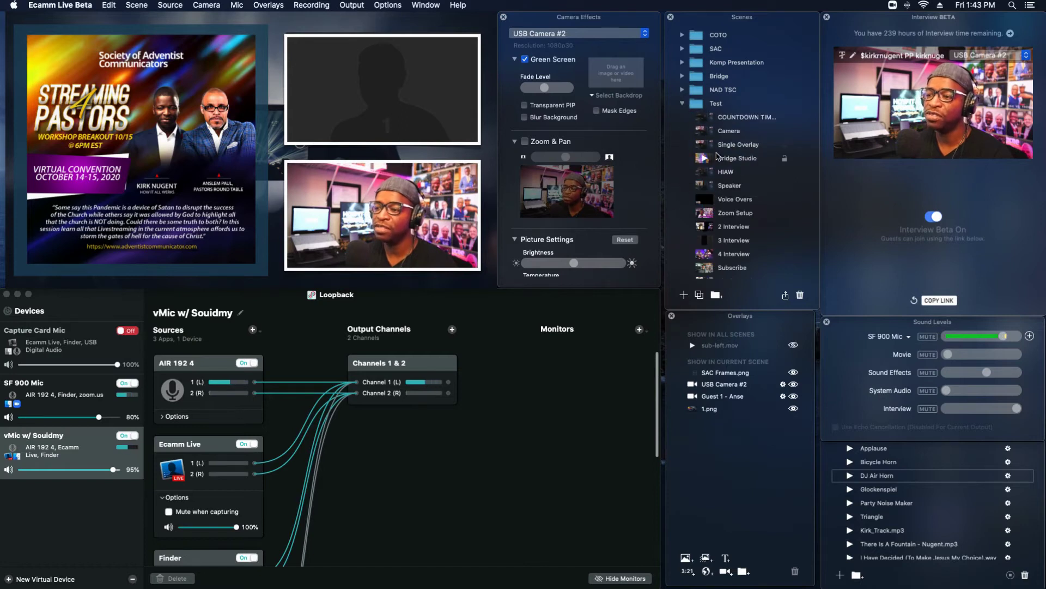
click(704, 132)
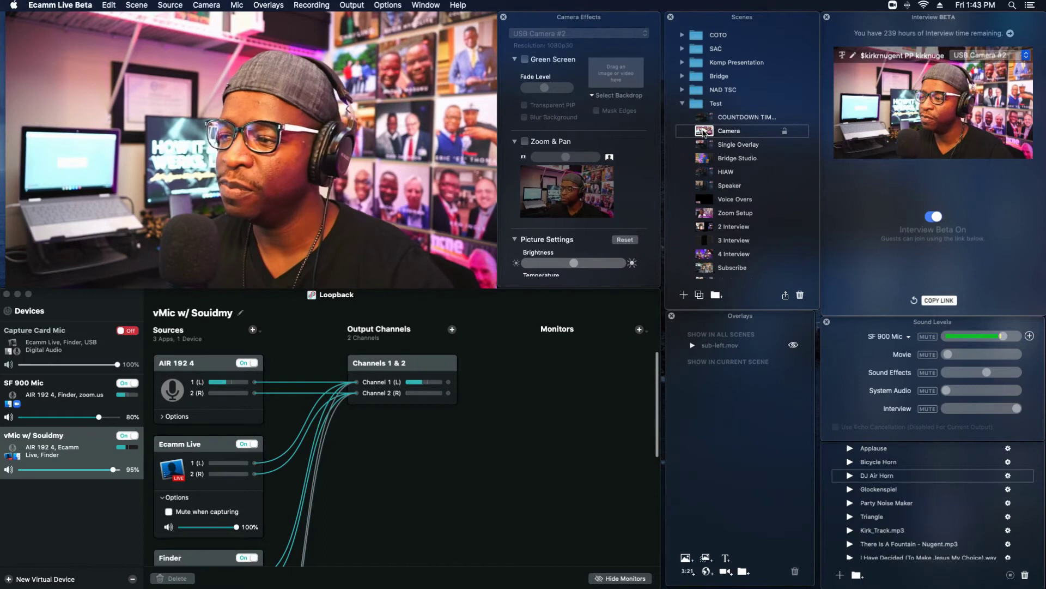
mouse_move(259, 107)
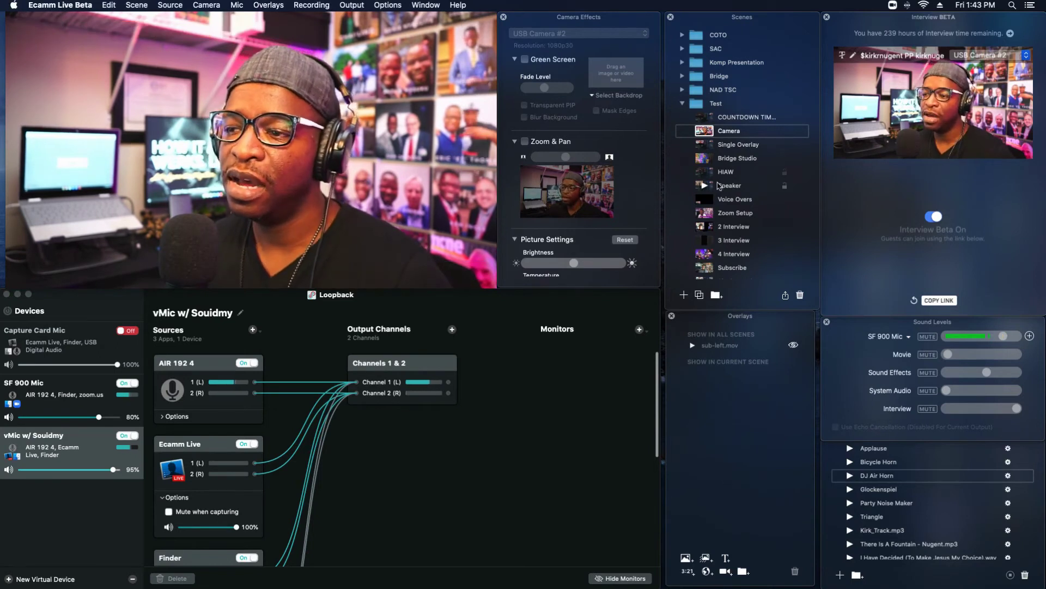
click(707, 216)
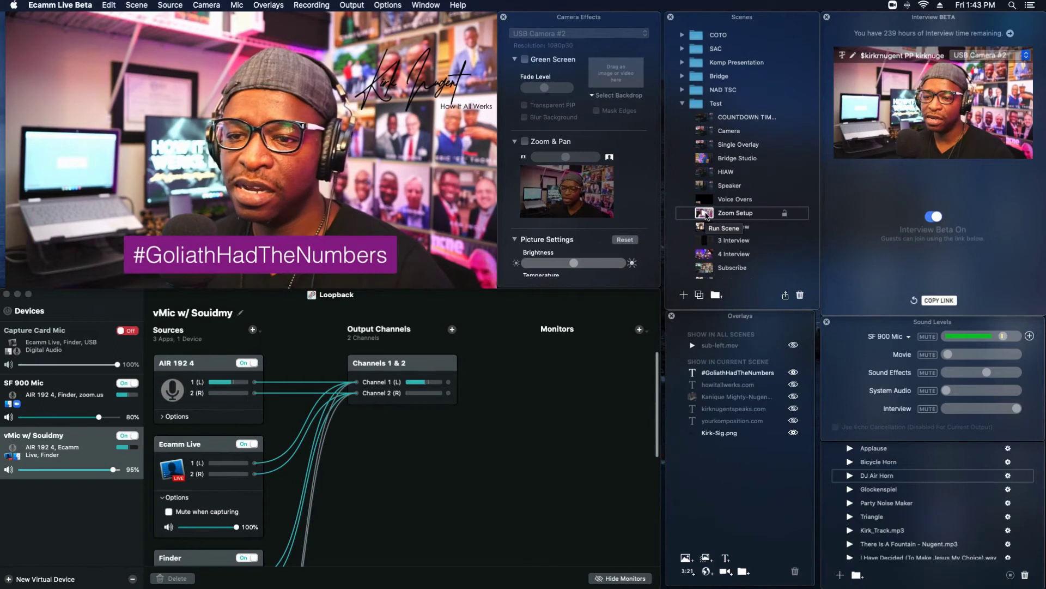
mouse_move(256, 248)
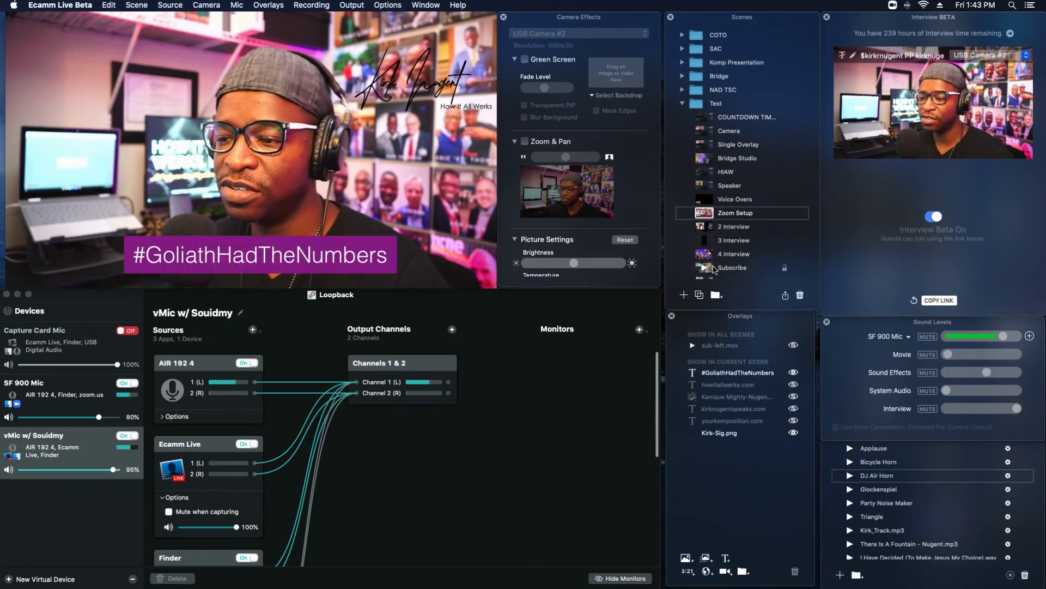
- Show and hide the Zoom Setup scene's hidden overlays one at a time, and hide the #GoliathHadTheNumbers text overlay
click(793, 420)
click(793, 421)
click(793, 408)
click(794, 408)
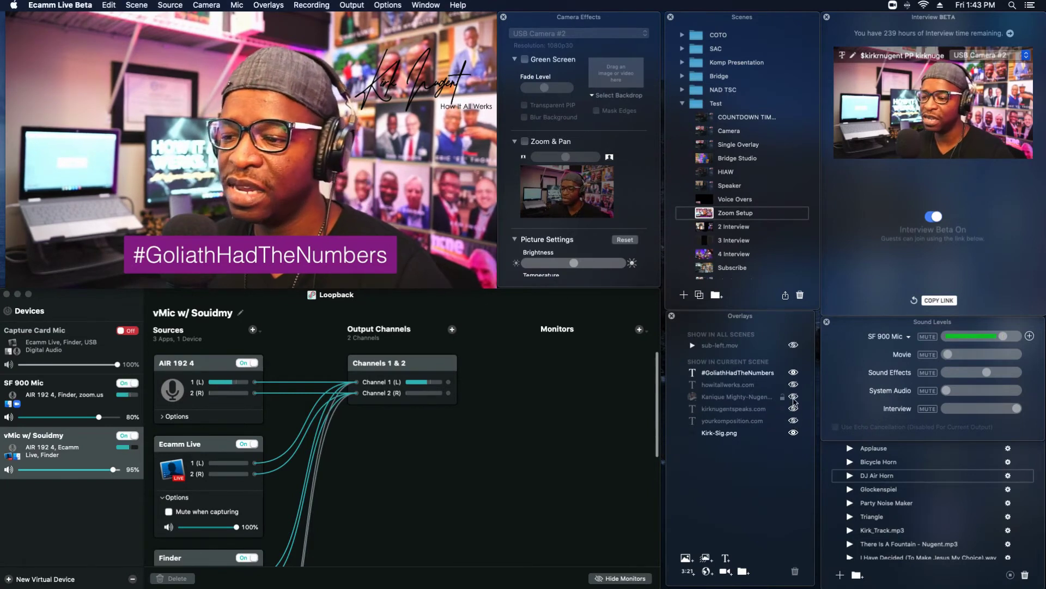
click(794, 397)
click(793, 397)
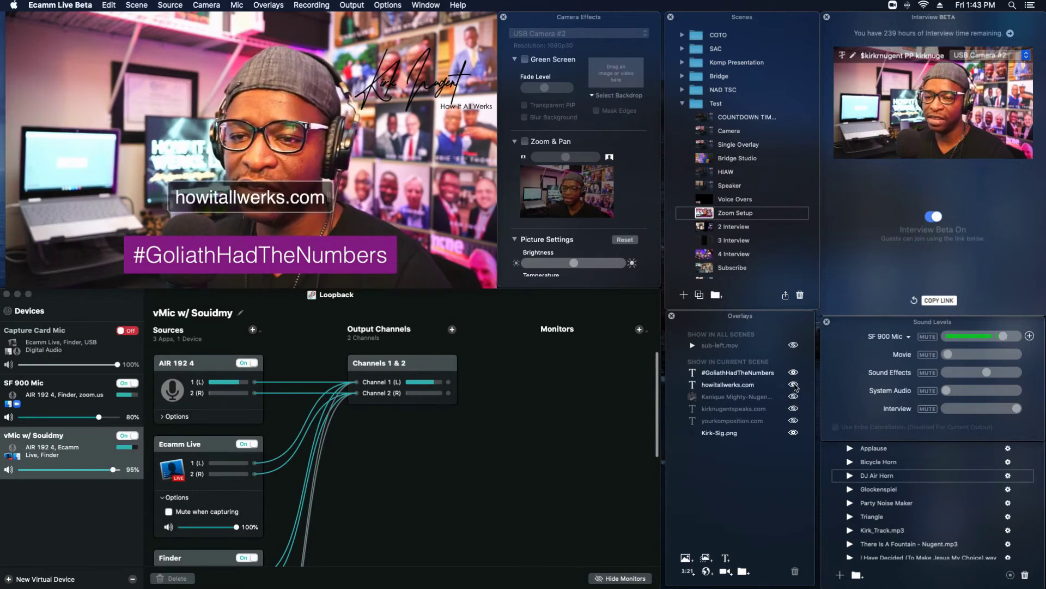
click(794, 372)
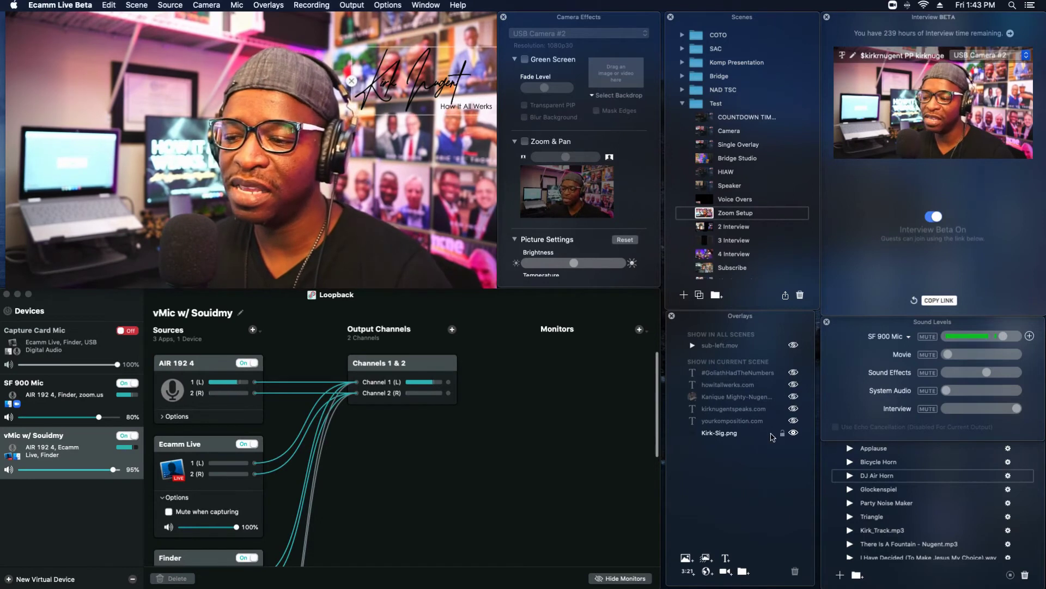
- Move the signature image overlay to the upper-left corner of the video
mouse_move(428, 93)
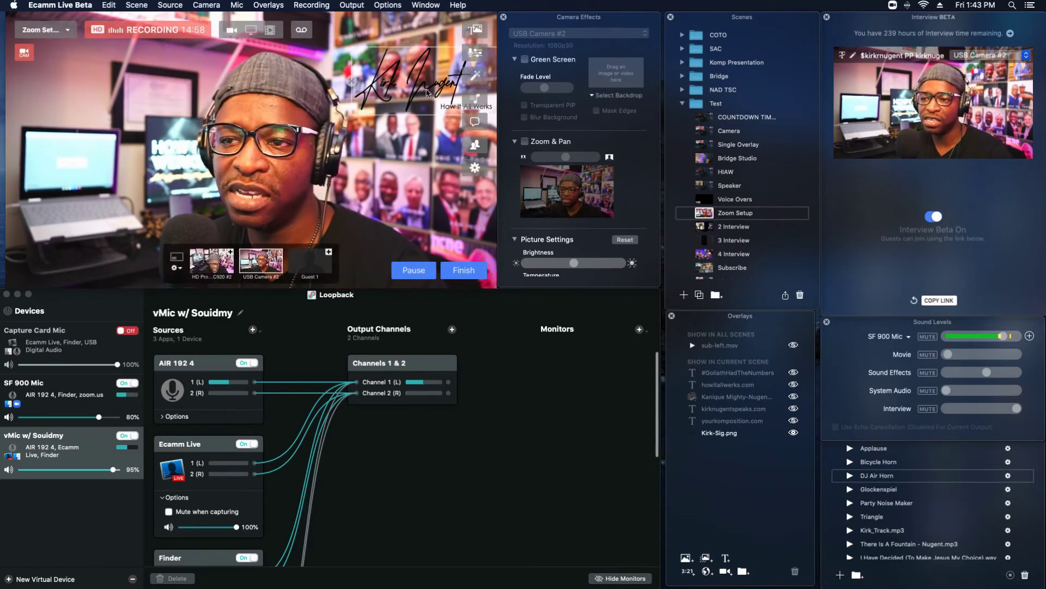
mouse_move(391, 81)
mouse_down()
mouse_move(229, 137)
mouse_move(98, 153)
mouse_move(81, 84)
mouse_move(71, 93)
mouse_up()
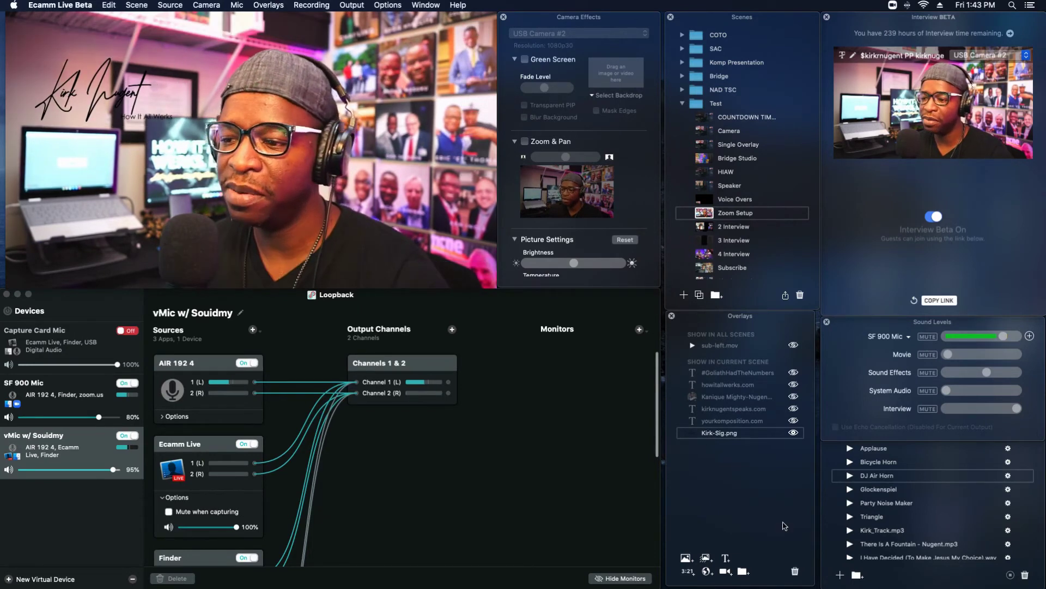